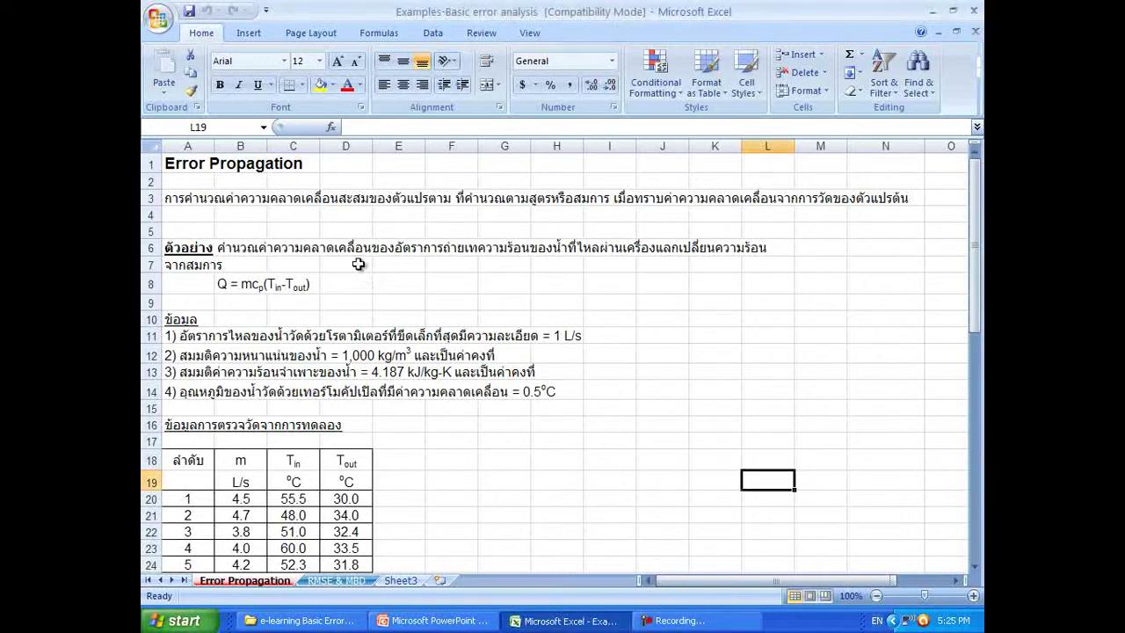
# Step: Examine the heat-transfer example's equation, given assumptions and the measured m, Tin and Tout values in the data table
pyautogui.scroll(-1, 358, 268)
pyautogui.scroll(1, 271, 214)
pyautogui.click(198, 339)
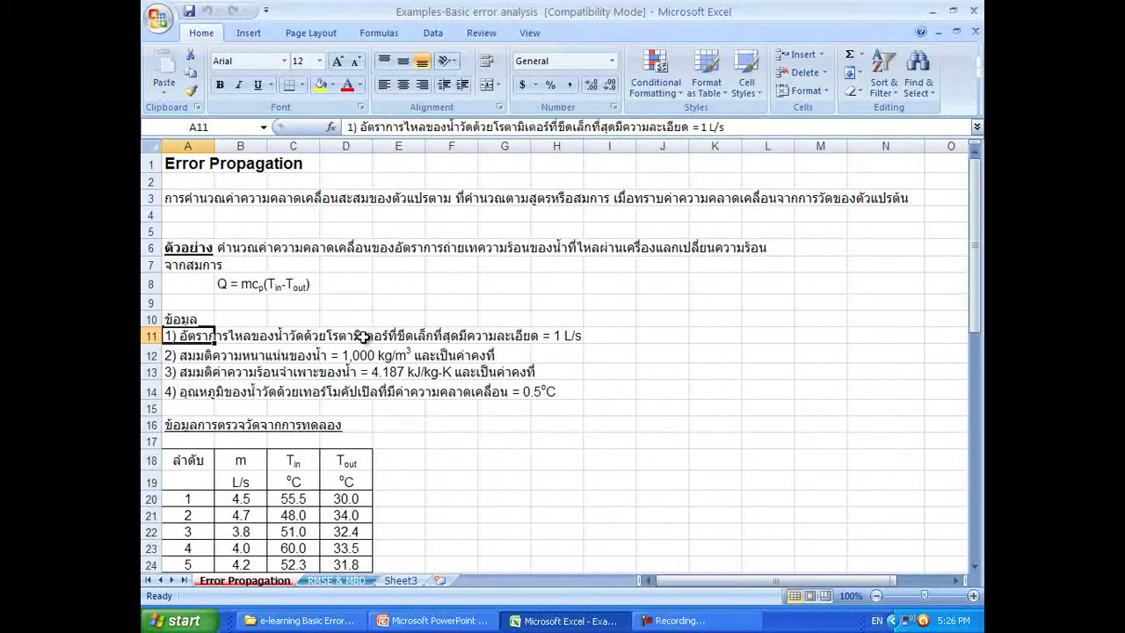
pyautogui.click(204, 353)
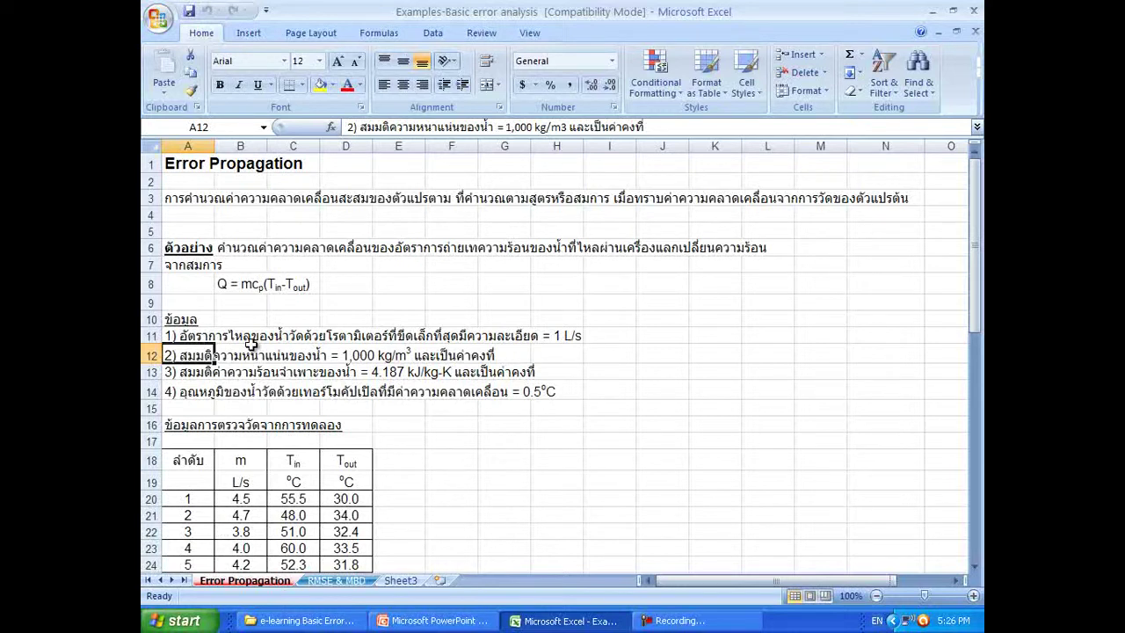
pyautogui.scroll(-1, 251, 343)
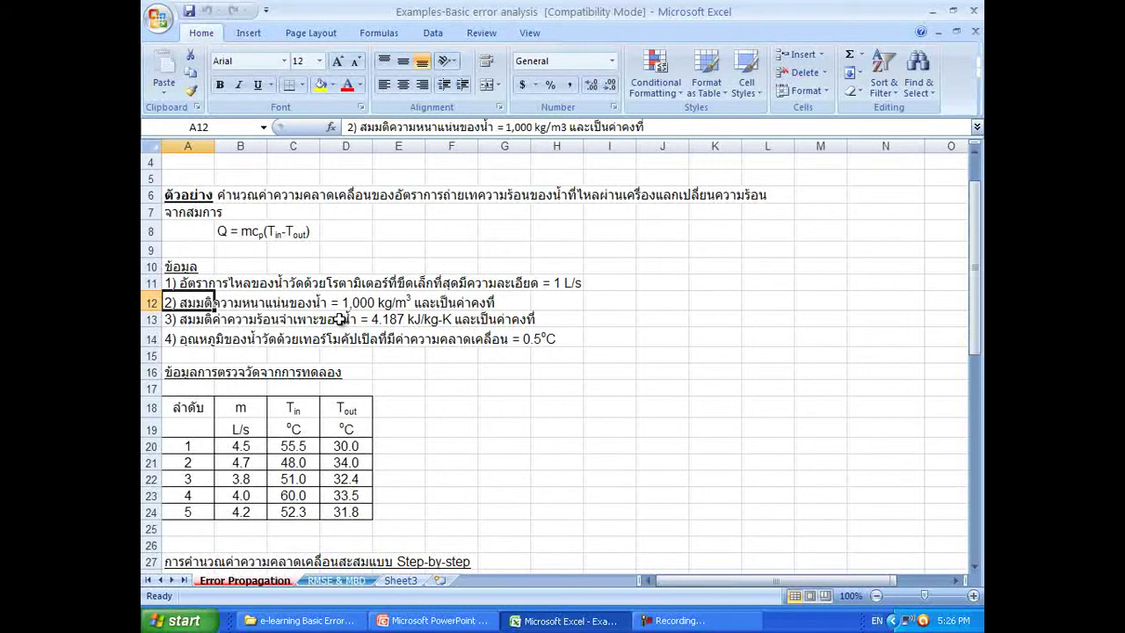
pyautogui.scroll(-1, 340, 320)
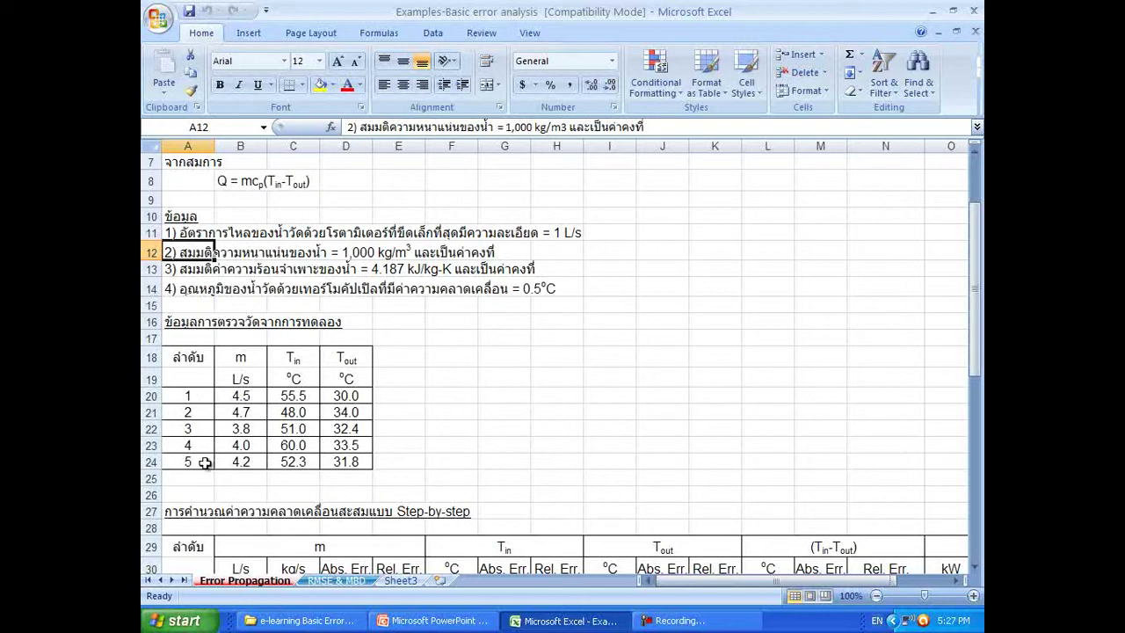
pyautogui.click(233, 396)
pyautogui.click(234, 413)
pyautogui.click(234, 429)
pyautogui.click(234, 463)
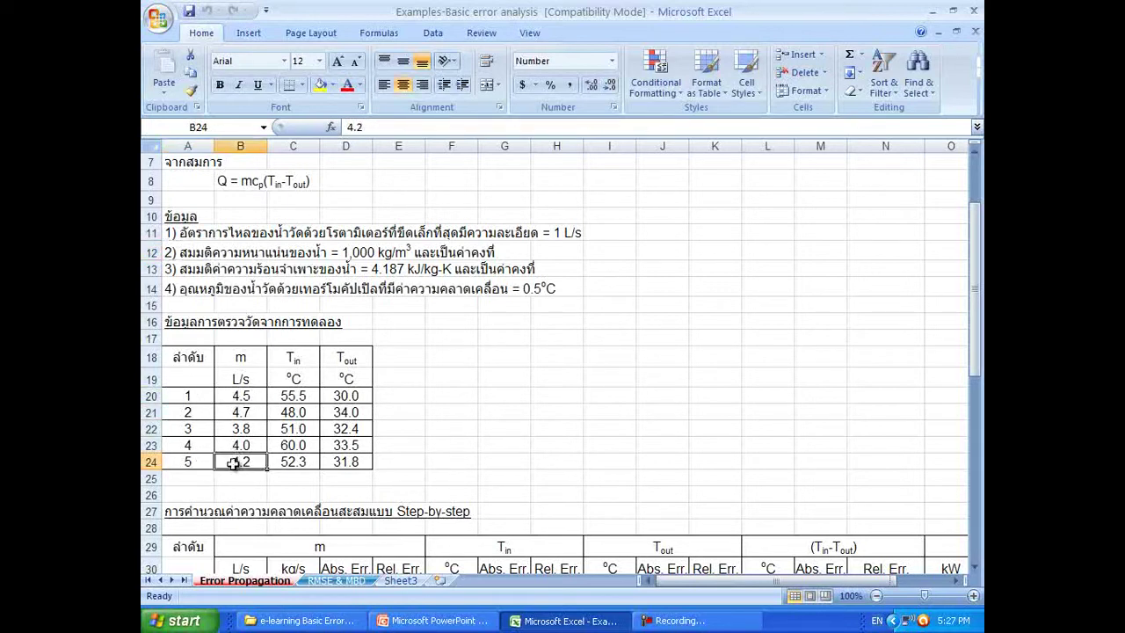
pyautogui.click(304, 397)
pyautogui.click(348, 397)
pyautogui.click(348, 413)
pyautogui.click(304, 428)
pyautogui.click(325, 428)
# Step: Look through the Step-by-step and General formula error calculation tables and compare them with the example's heat-transfer equation
pyautogui.scroll(-1, 323, 351)
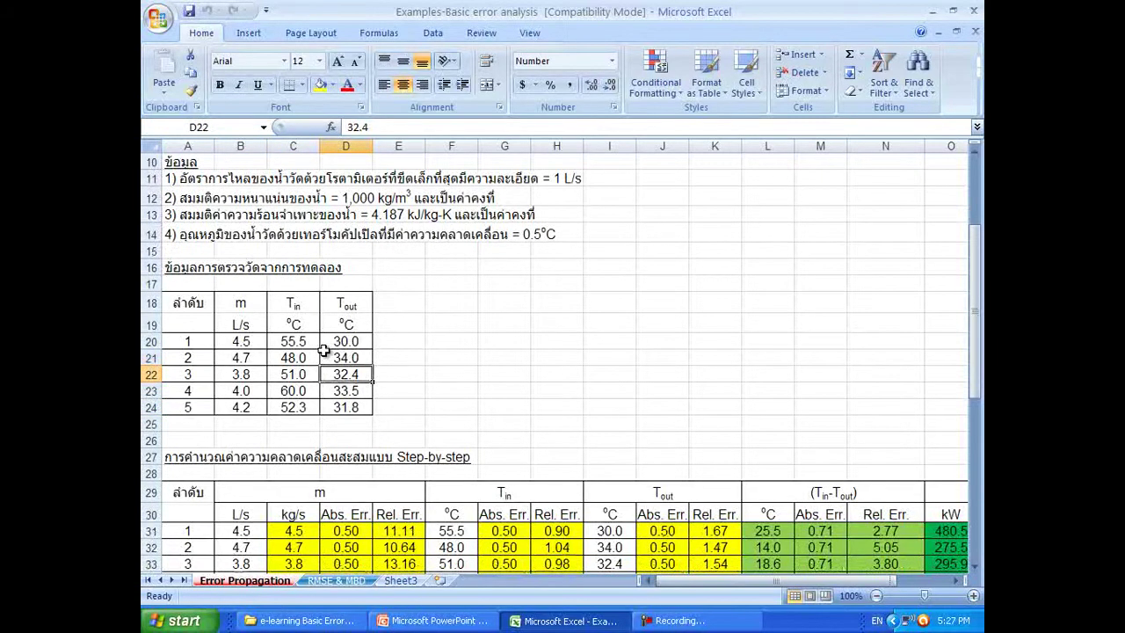
pyautogui.scroll(-3, 323, 351)
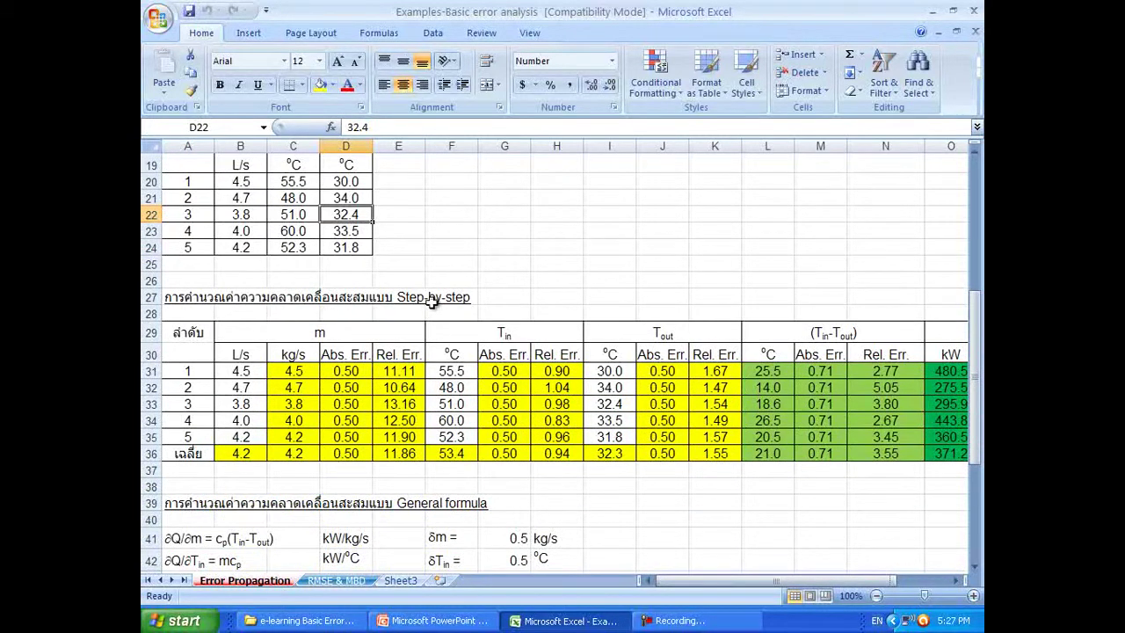
pyautogui.scroll(-1, 429, 302)
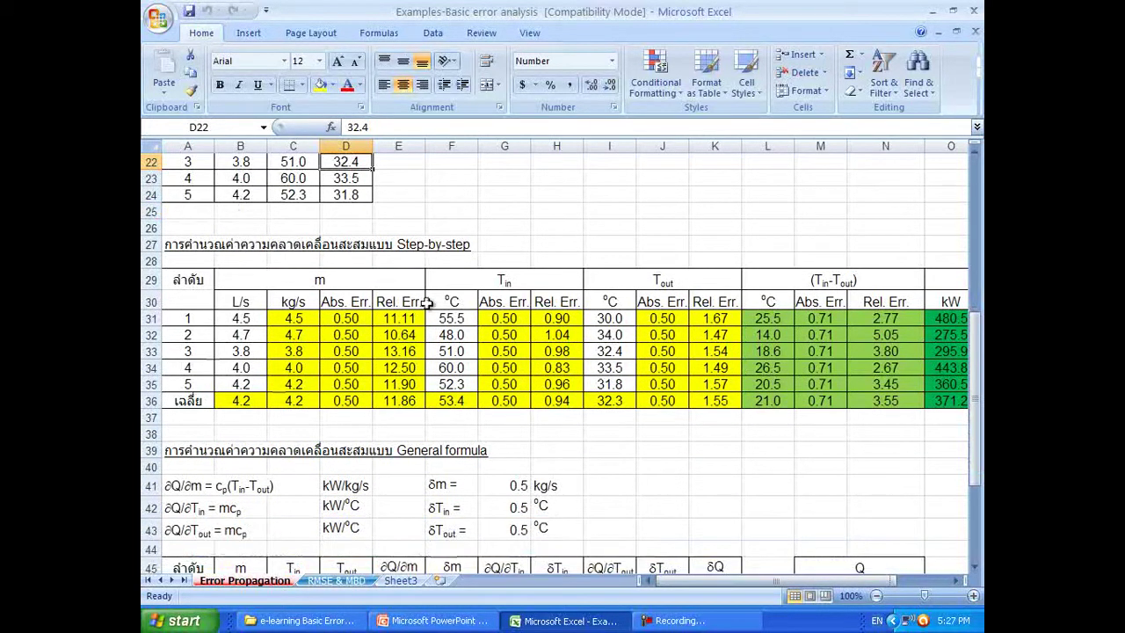
pyautogui.scroll(4, 439, 297)
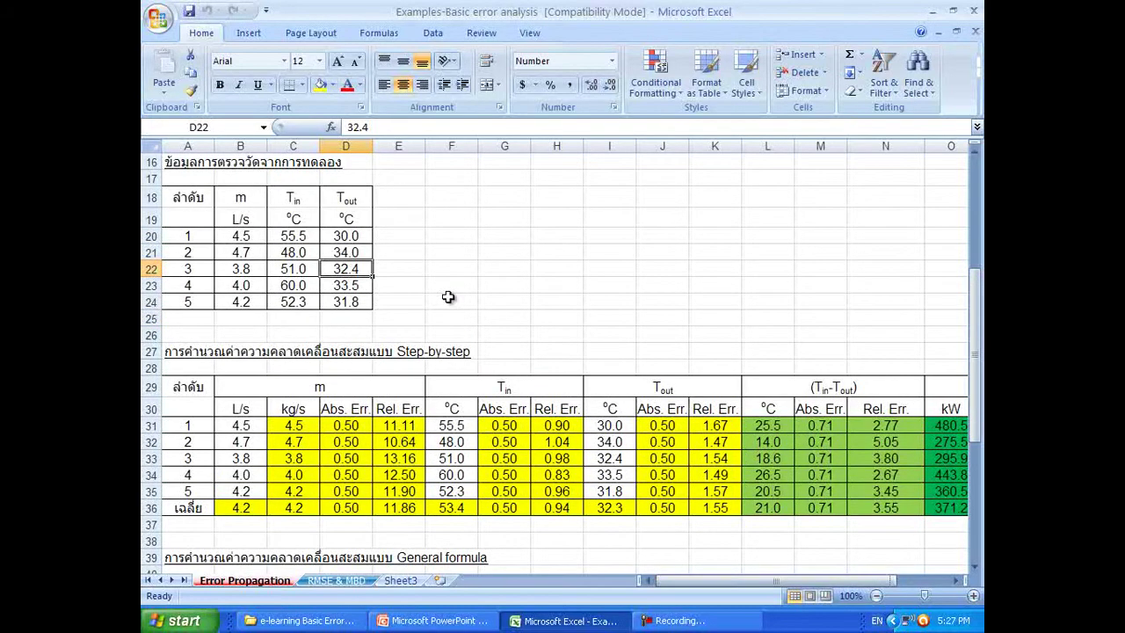
pyautogui.scroll(2, 308, 234)
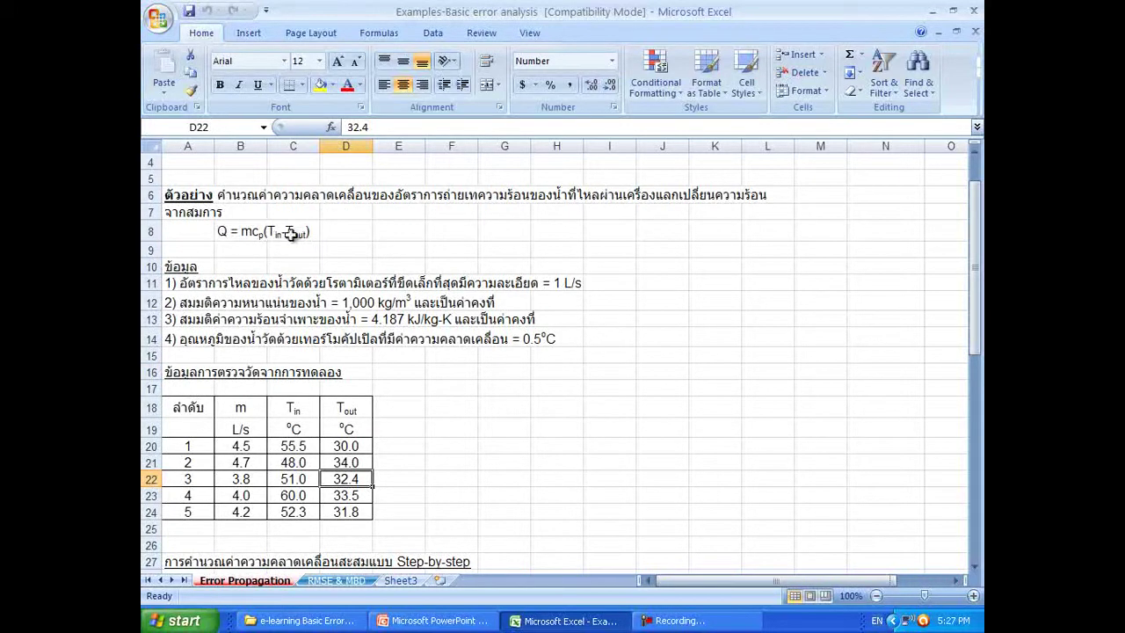
pyautogui.scroll(-5, 339, 290)
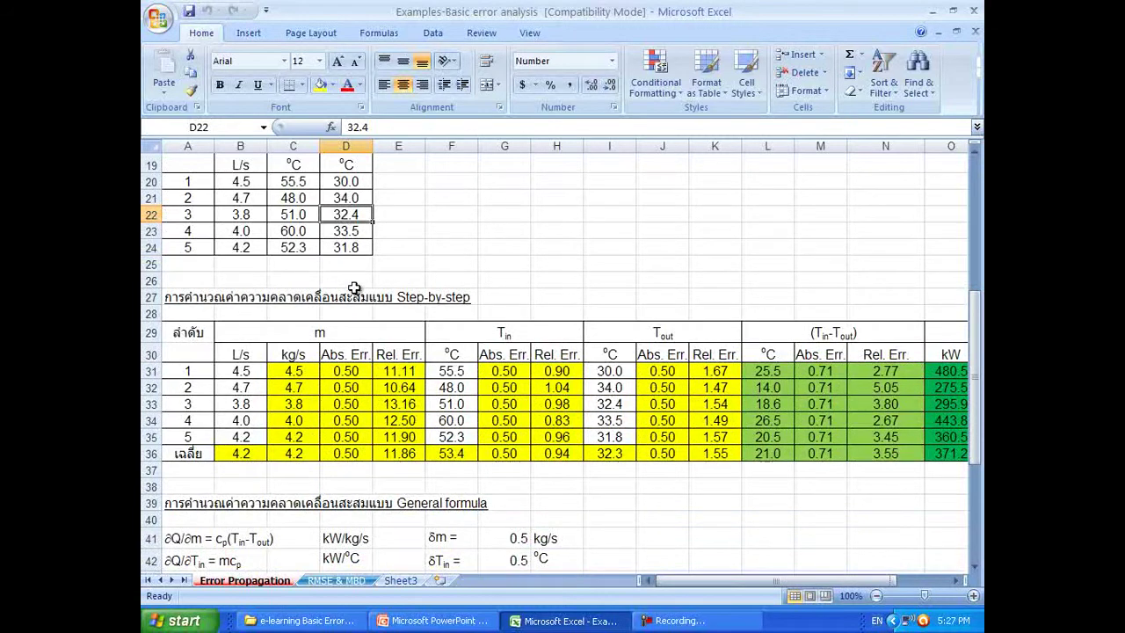
pyautogui.scroll(-3, 442, 301)
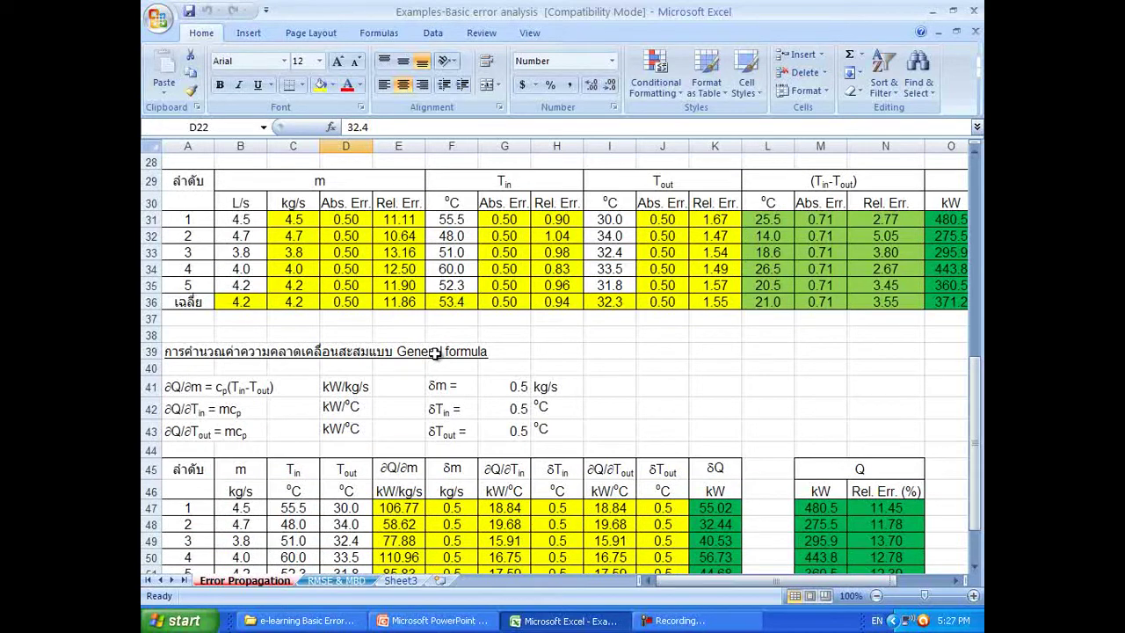
pyautogui.scroll(3, 435, 353)
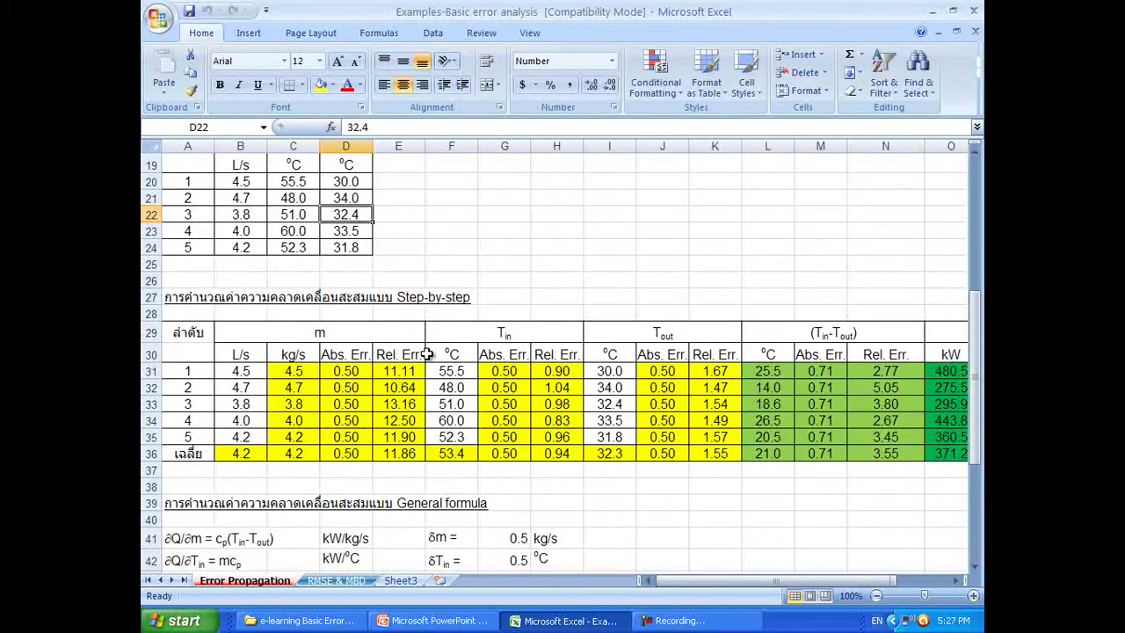
# Step: Clear the averages row and the calculated mass-flow and Tin error columns in the Step-by-step table
pyautogui.moveTo(262, 455); pyautogui.dragTo(932, 450)
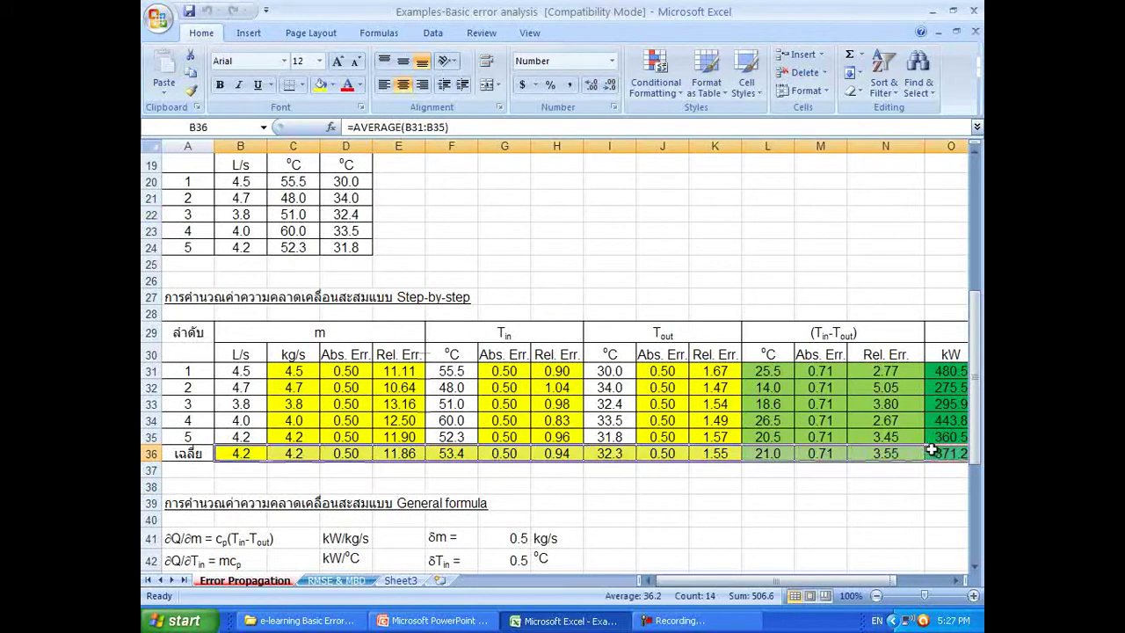
pyautogui.press('Delete')
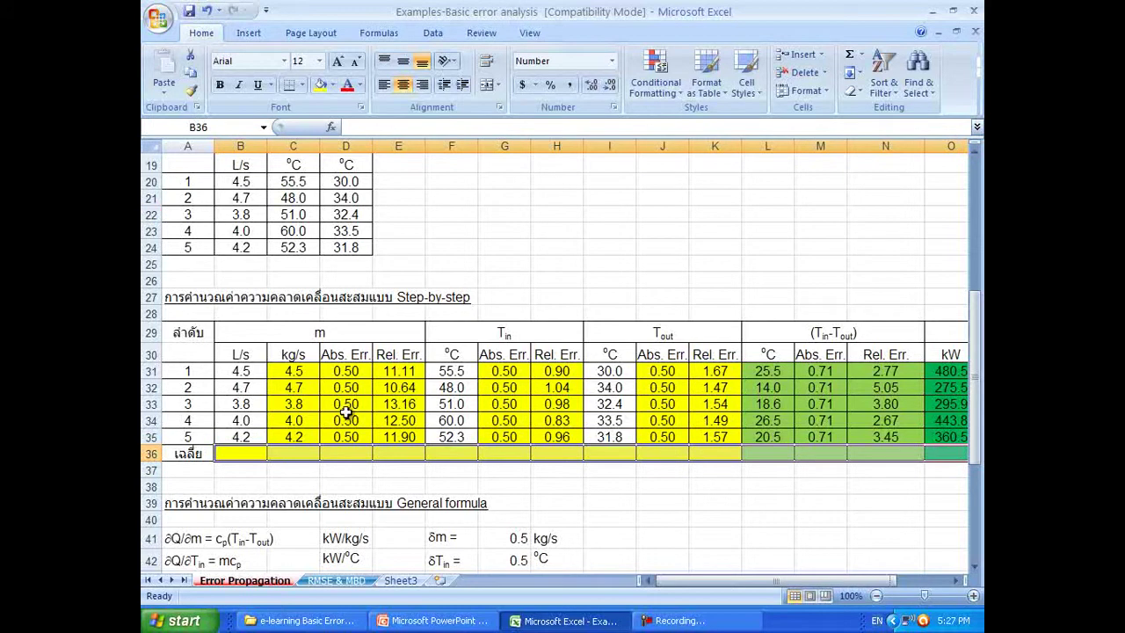
pyautogui.moveTo(312, 371); pyautogui.dragTo(401, 448)
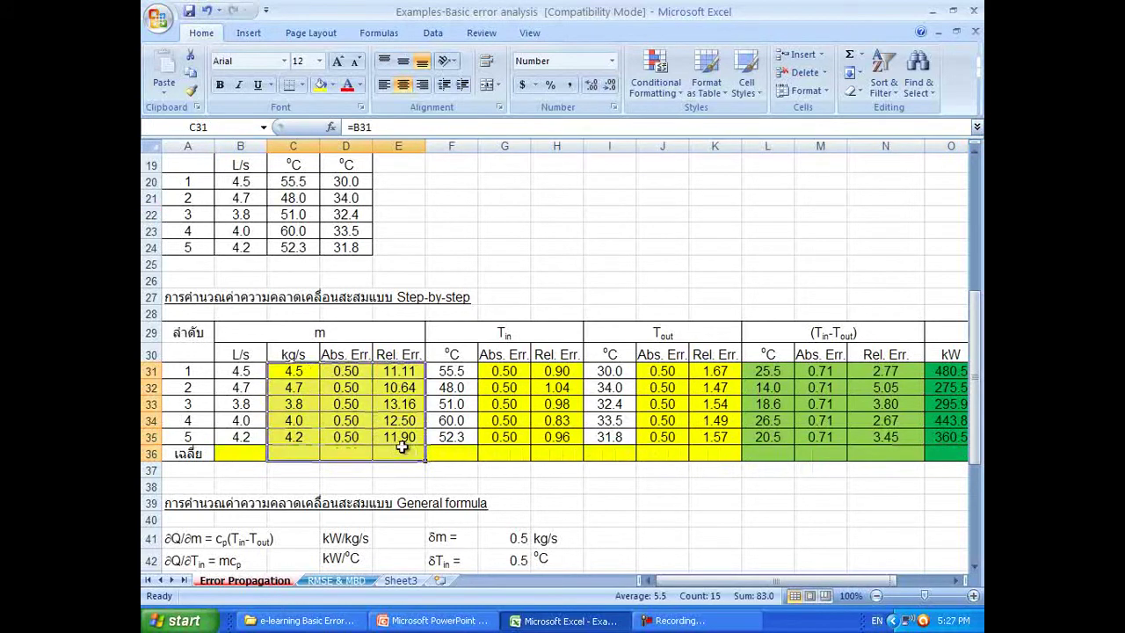
pyautogui.press('Delete')
pyautogui.moveTo(505, 452); pyautogui.dragTo(556, 371)
pyautogui.press('Delete')
# Step: Clear the calculated Tout error, temperature-difference and Q columns in the Step-by-step table, including their average row
pyautogui.moveTo(665, 372); pyautogui.dragTo(946, 446)
pyautogui.press('Delete')
pyautogui.moveTo(879, 581); pyautogui.dragTo(910, 585)
pyautogui.moveTo(898, 371); pyautogui.dragTo(949, 457)
pyautogui.press('Delete')
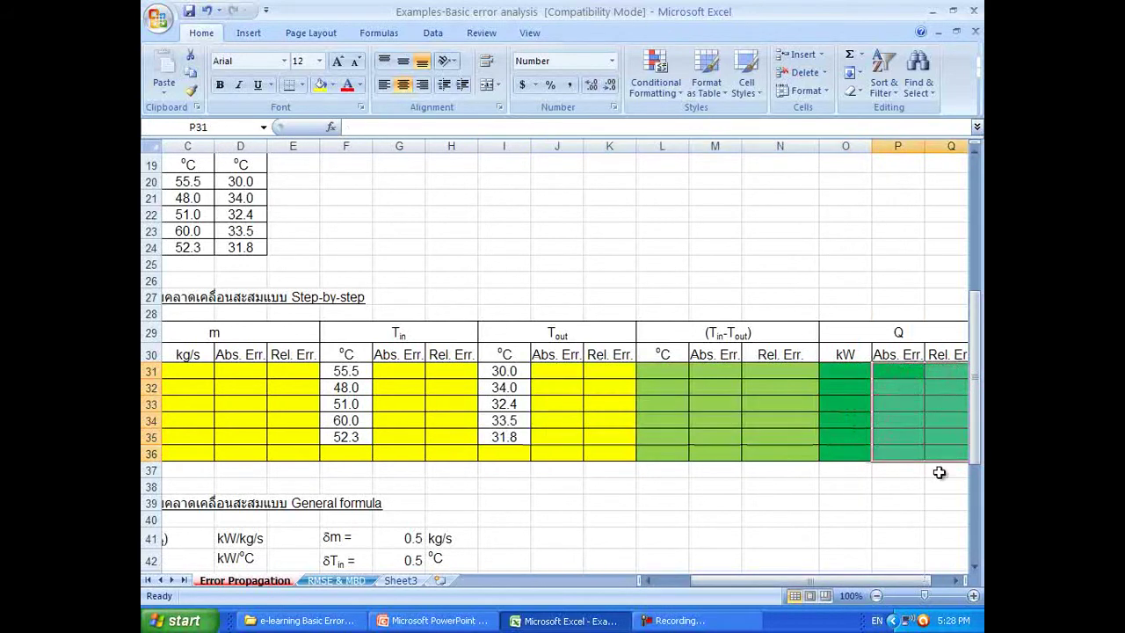
# Step: Clear the calculated cells E47:N52 in the General formula table and the m, Tin and Tout averages in B52:D52
pyautogui.scroll(-6, 825, 470)
pyautogui.moveTo(299, 354); pyautogui.dragTo(809, 434)
pyautogui.press('Delete')
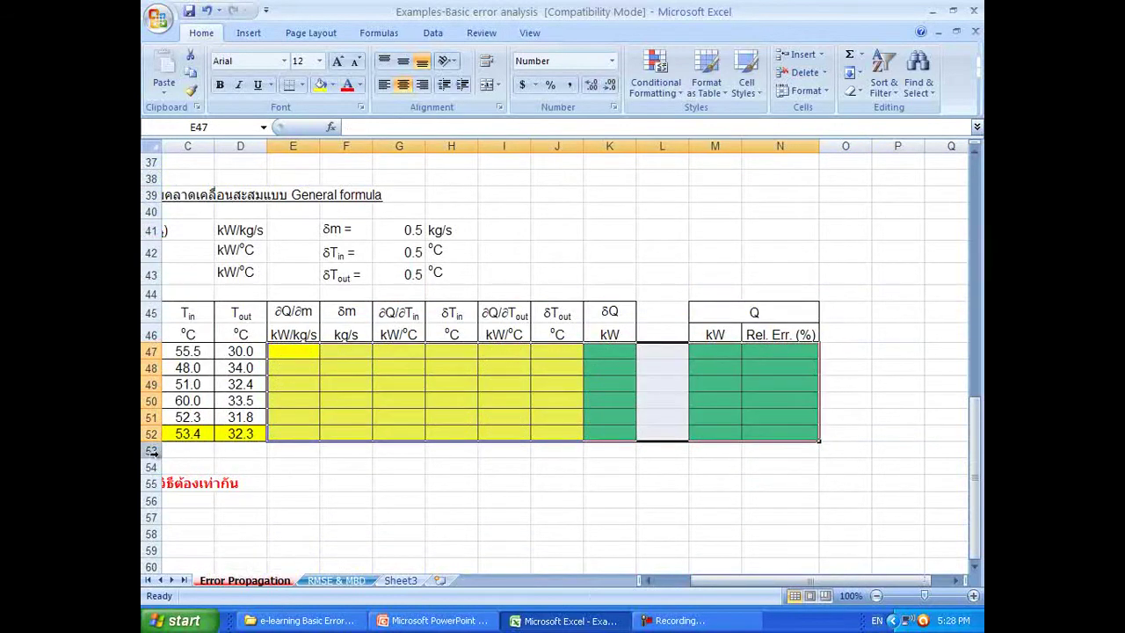
pyautogui.click(187, 437)
pyautogui.press('Delete')
pyautogui.click(661, 580)
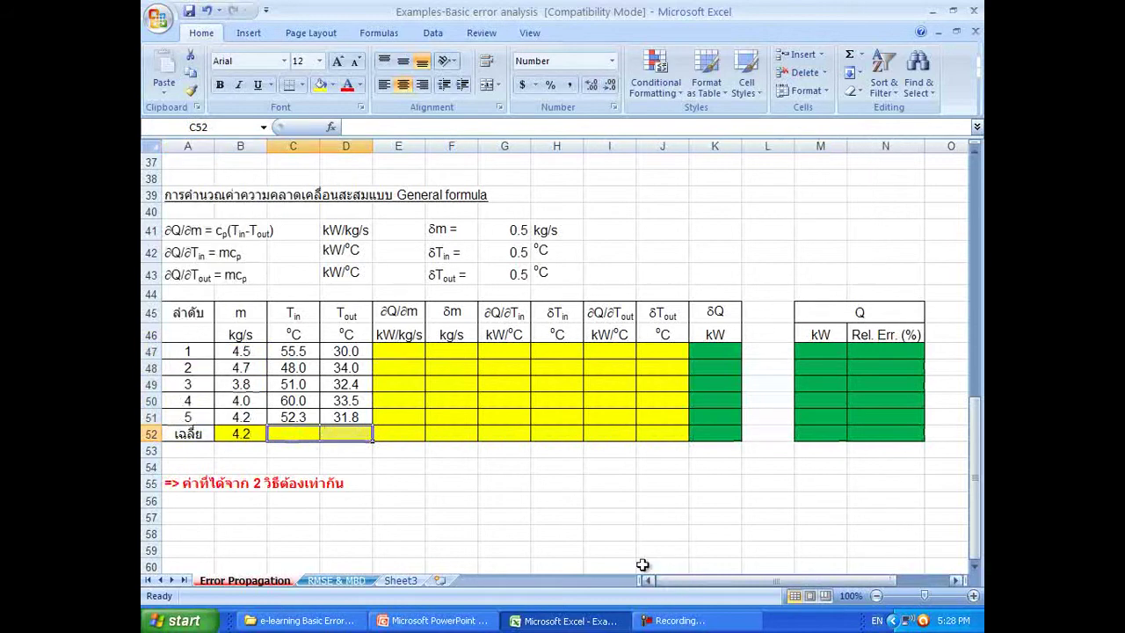
pyautogui.click(244, 433)
pyautogui.press('Delete')
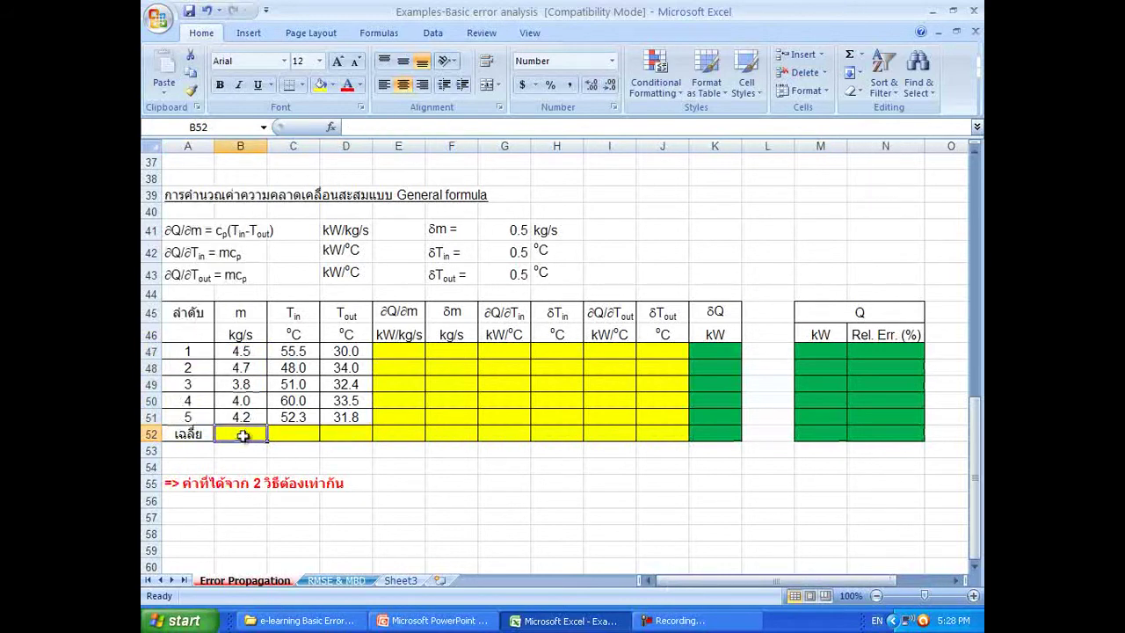
# Step: Review the emptied Step-by-step table's flow and temperature columns against the measured data and the given water density
pyautogui.scroll(6, 244, 435)
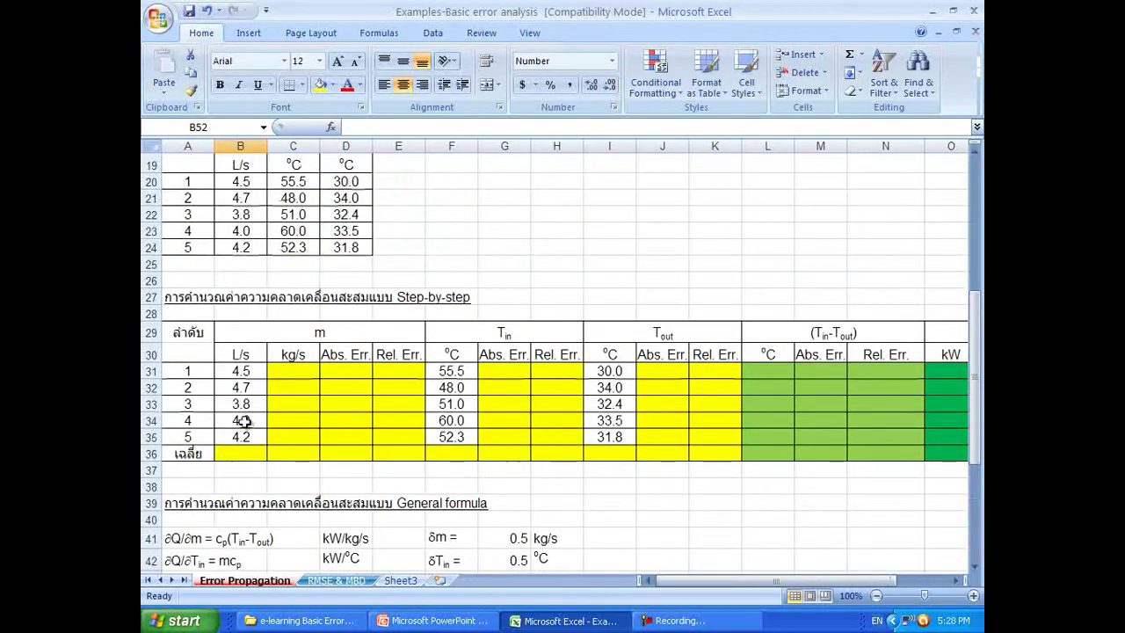
pyautogui.scroll(3, 243, 421)
pyautogui.scroll(-3, 246, 414)
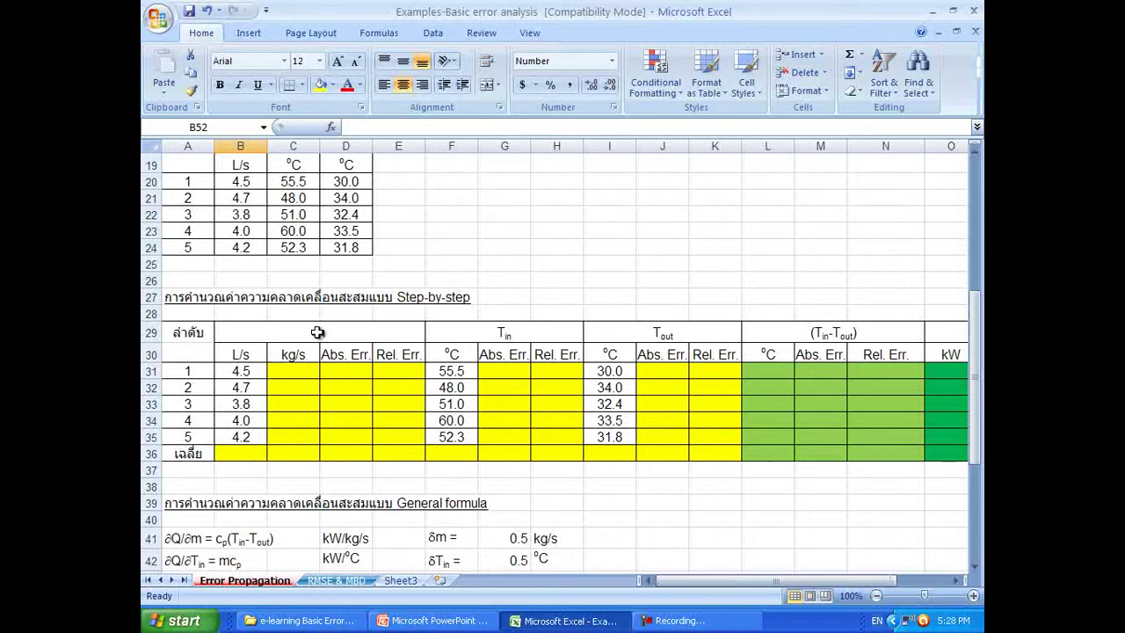
pyautogui.moveTo(458, 353); pyautogui.dragTo(458, 436)
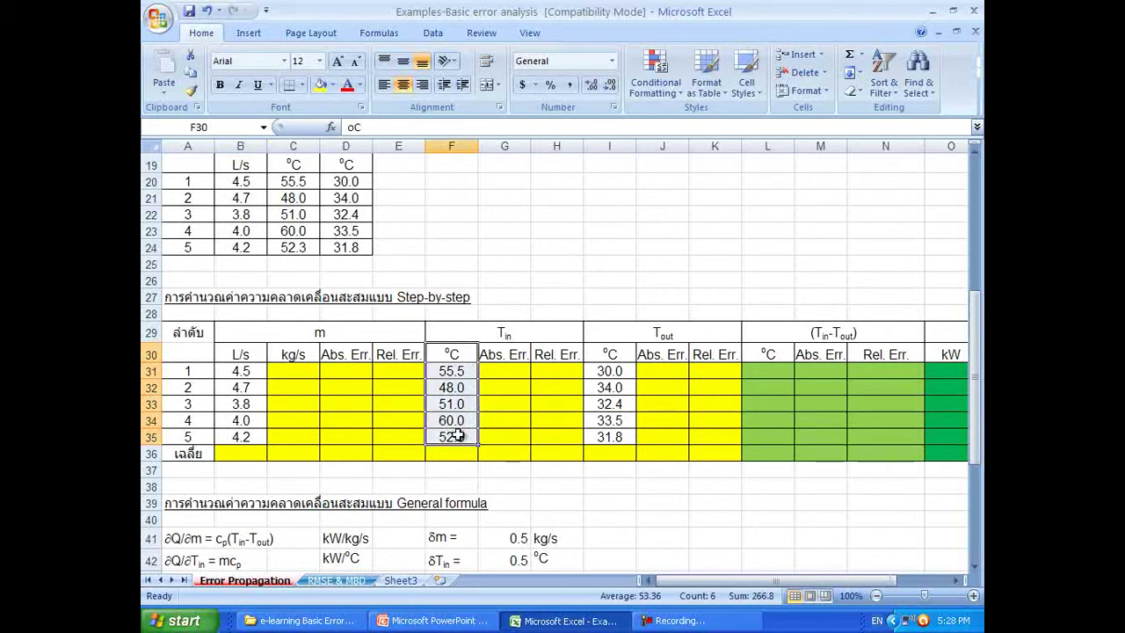
pyautogui.moveTo(502, 356); pyautogui.dragTo(505, 428)
pyautogui.moveTo(557, 355); pyautogui.dragTo(547, 426)
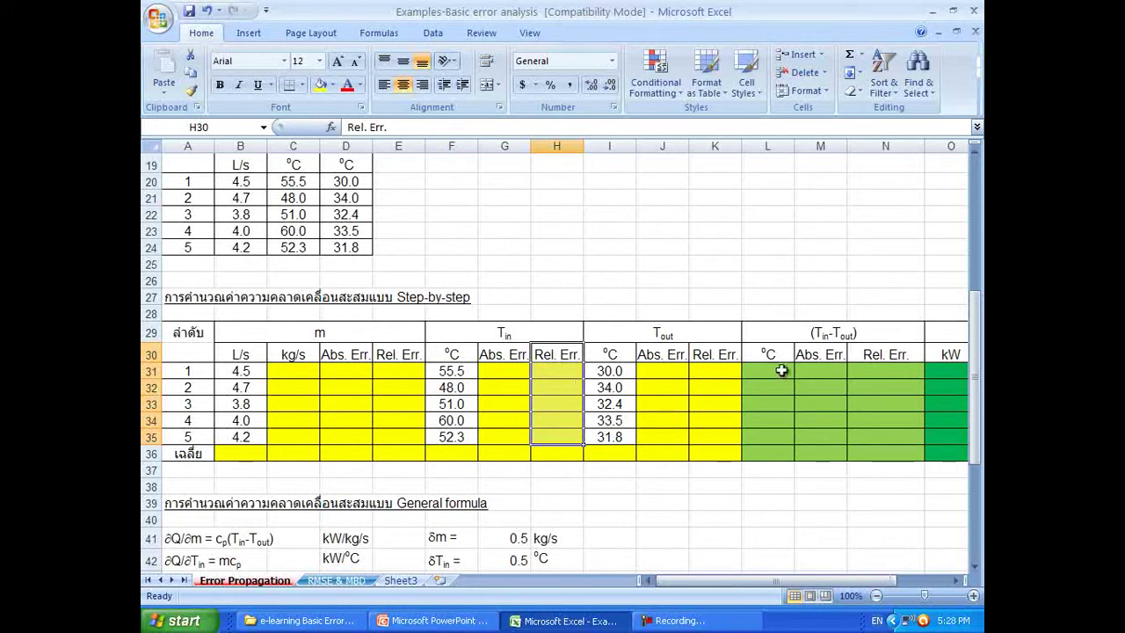
pyautogui.scroll(1, 780, 371)
pyautogui.click(248, 425)
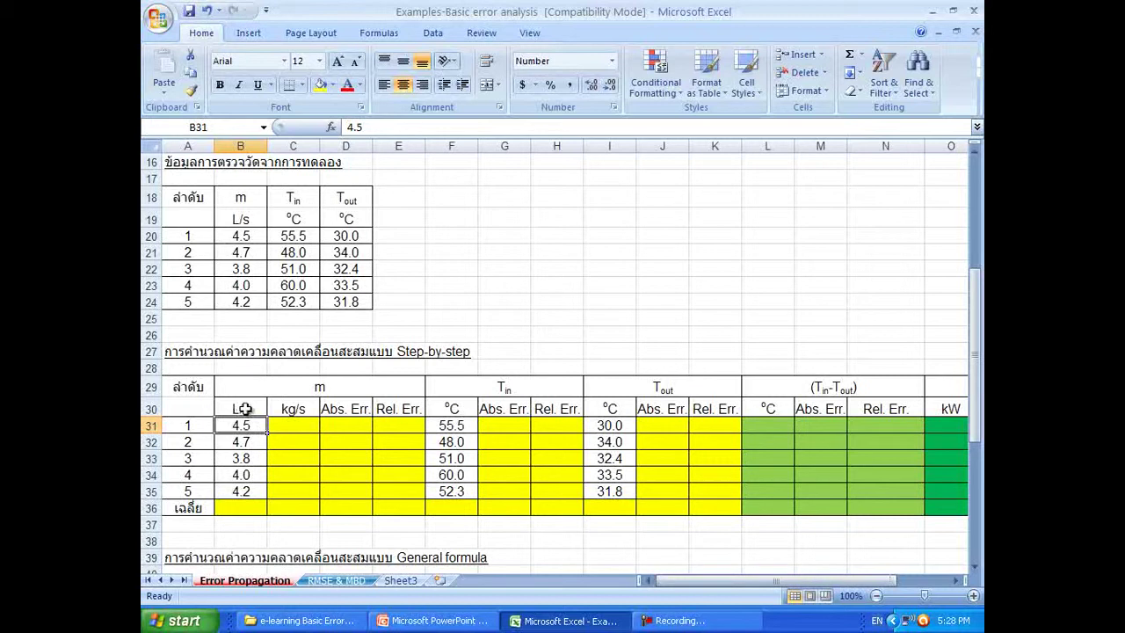
pyautogui.scroll(3, 283, 410)
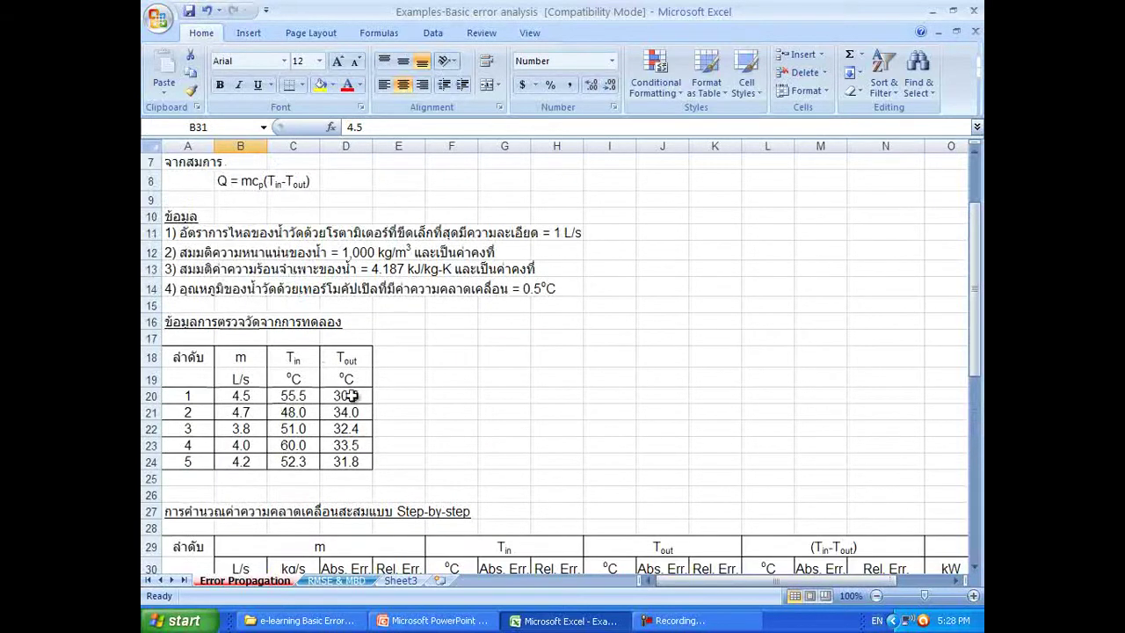
pyautogui.scroll(-2, 335, 433)
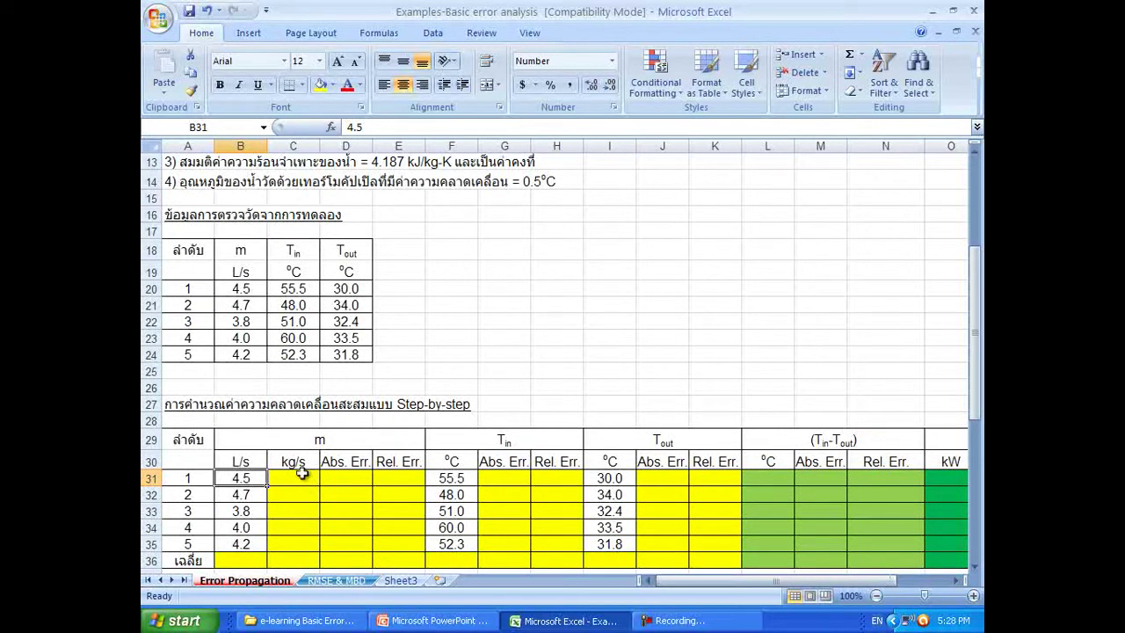
pyautogui.moveTo(240, 462); pyautogui.dragTo(290, 545)
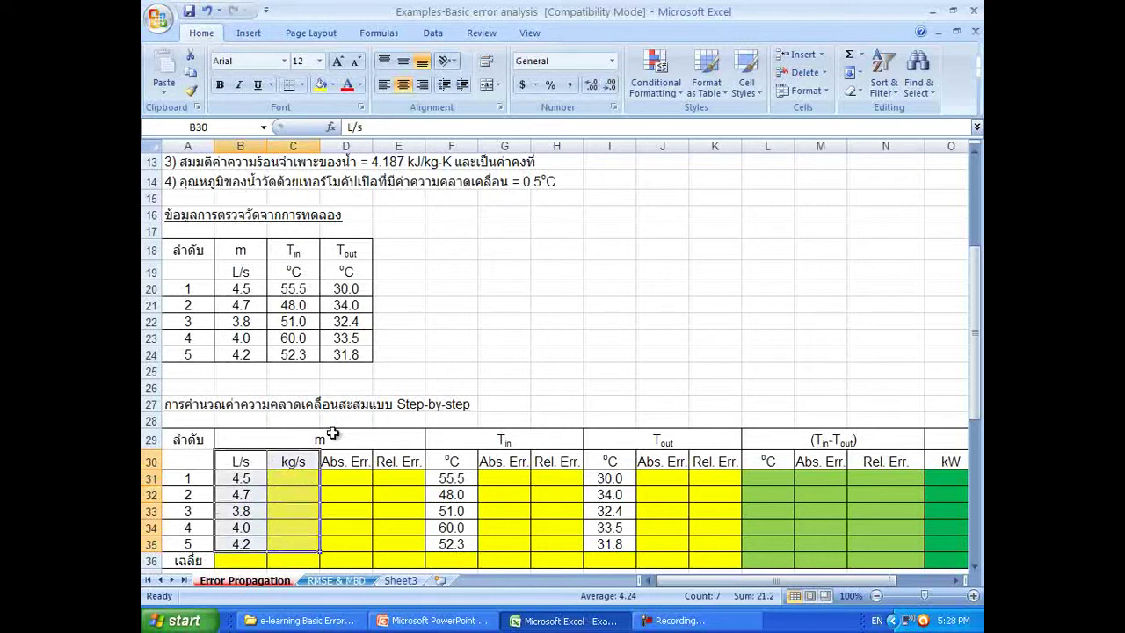
pyautogui.scroll(1, 332, 432)
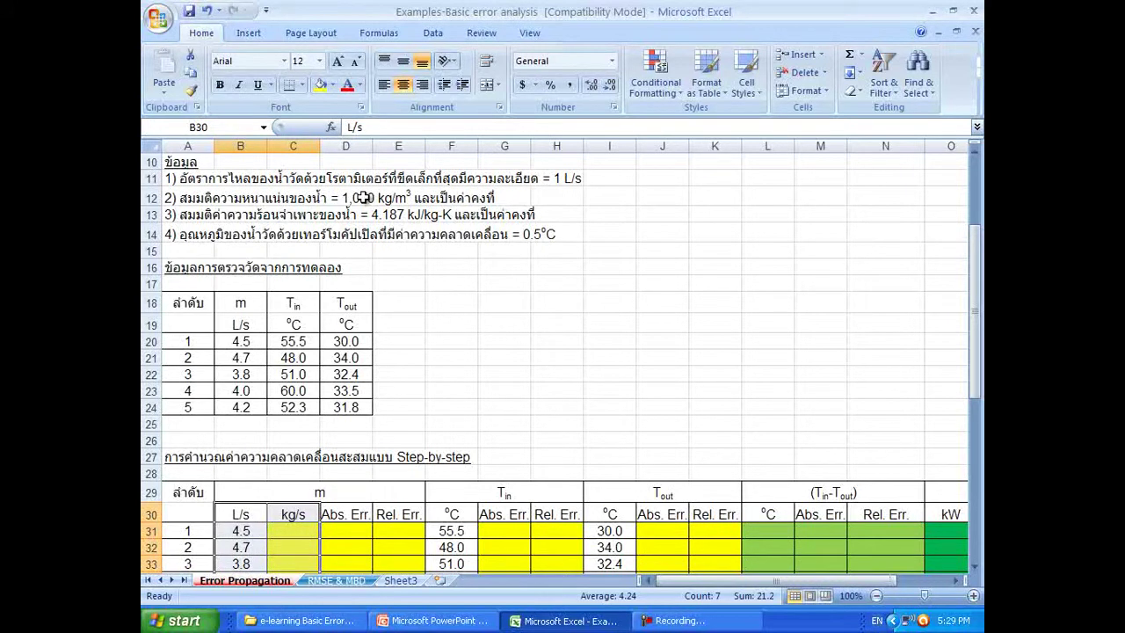
pyautogui.scroll(-2, 363, 198)
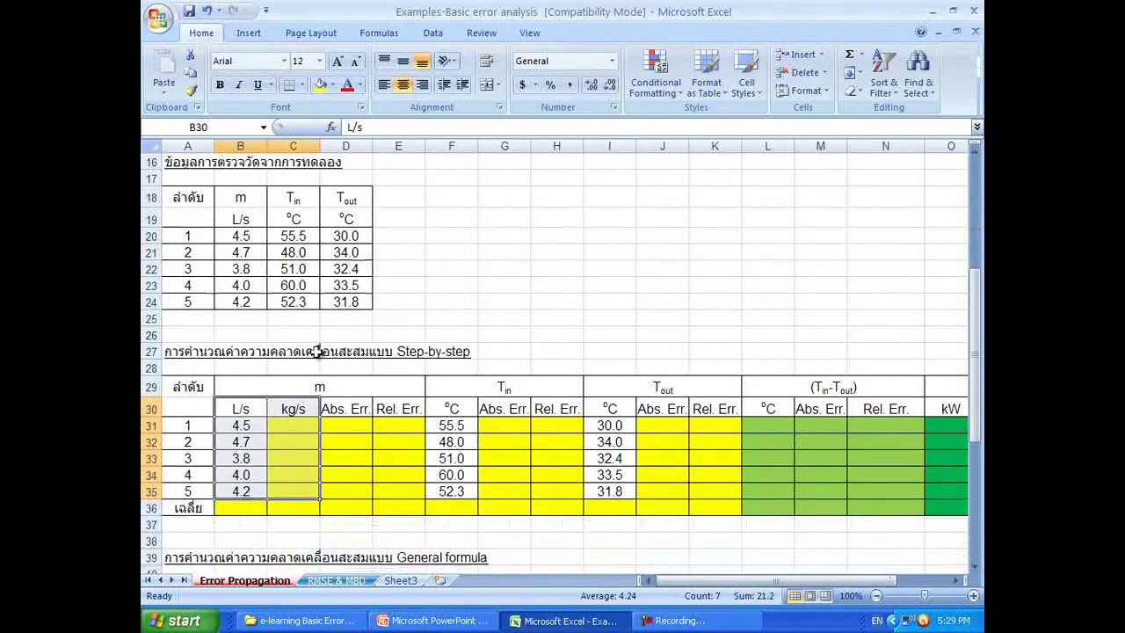
# Step: Enter =B31 in C31 for the kg/s mass flow rate and fill it down to C35
pyautogui.click(301, 426)
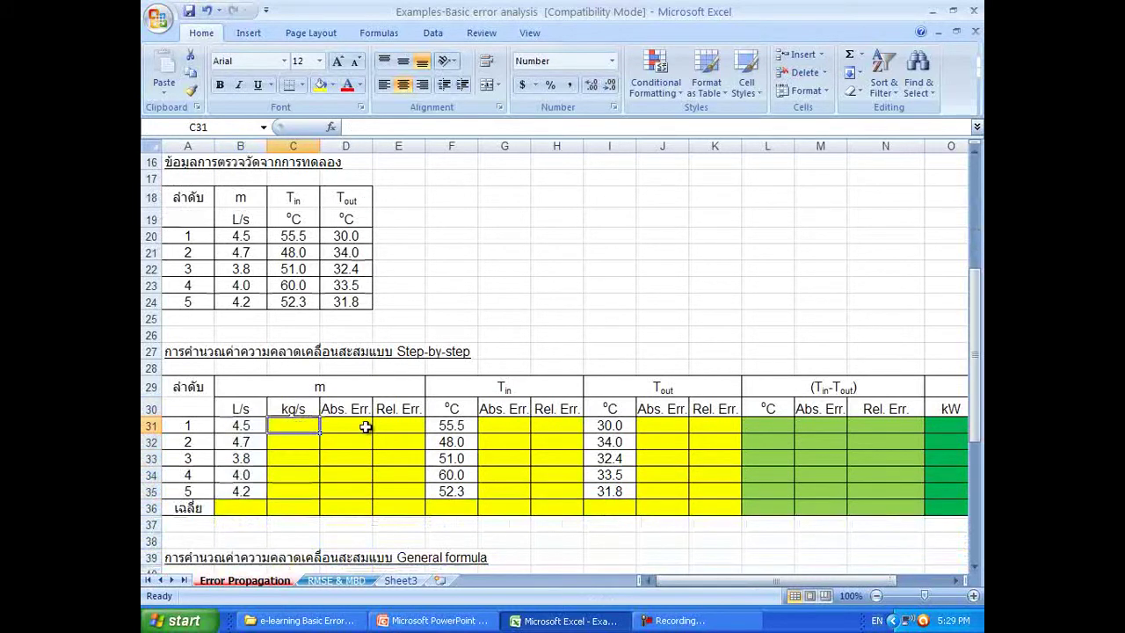
pyautogui.write('=')
pyautogui.press('Left')
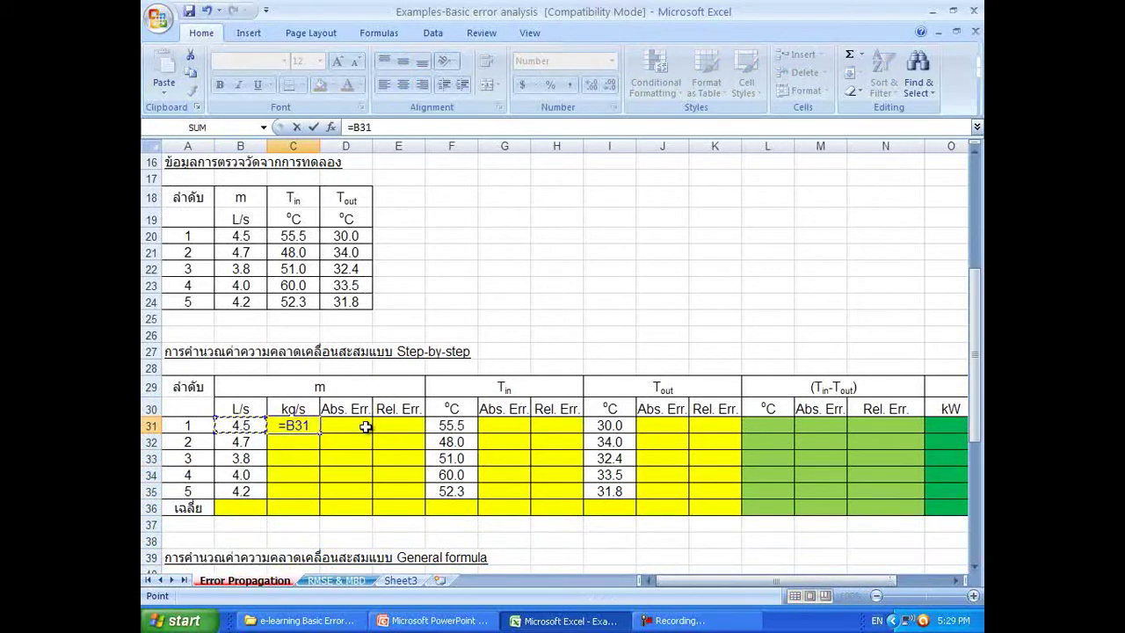
pyautogui.press('Return')
pyautogui.press('Up')
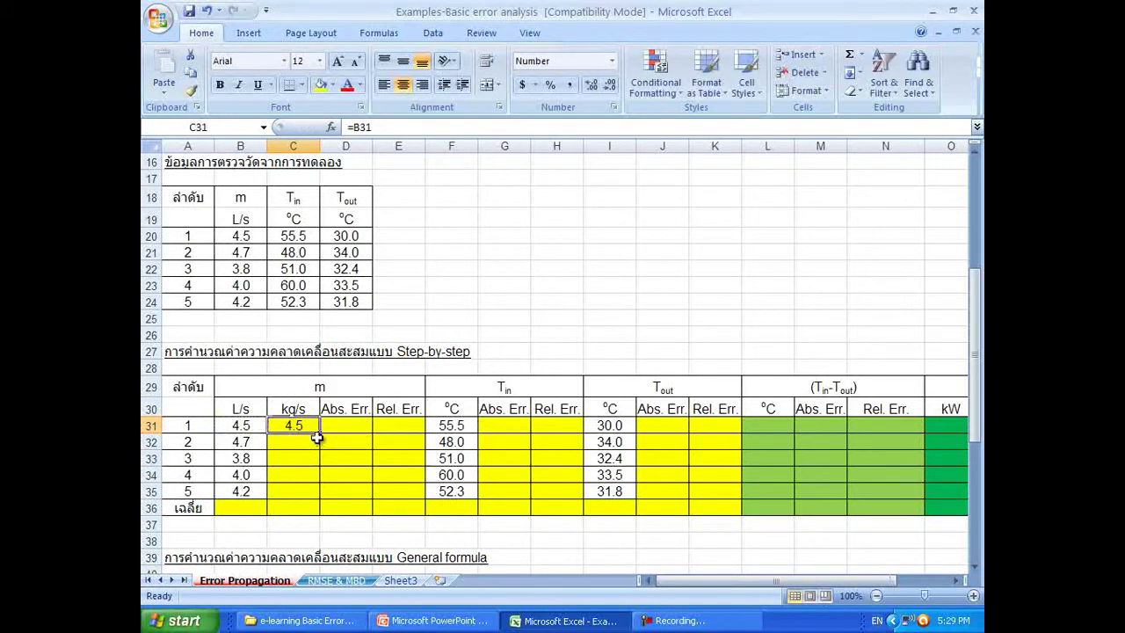
pyautogui.moveTo(319, 433); pyautogui.dragTo(321, 492)
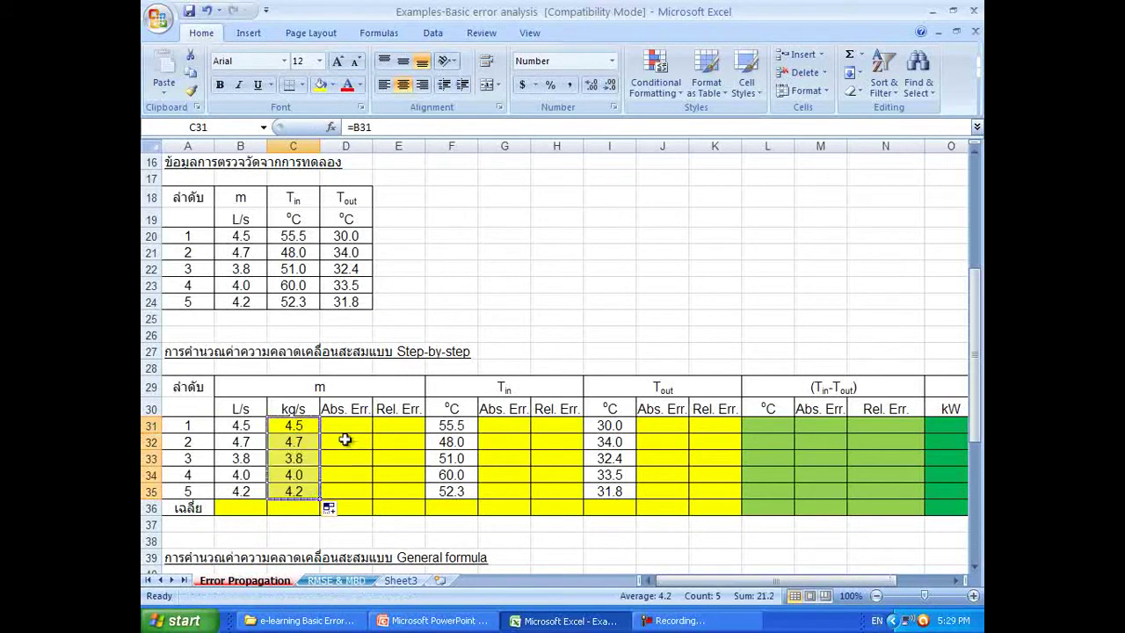
# Step: Enter 0.5 in D31 as the absolute error of m and fill it down to D35
pyautogui.scroll(3, 345, 440)
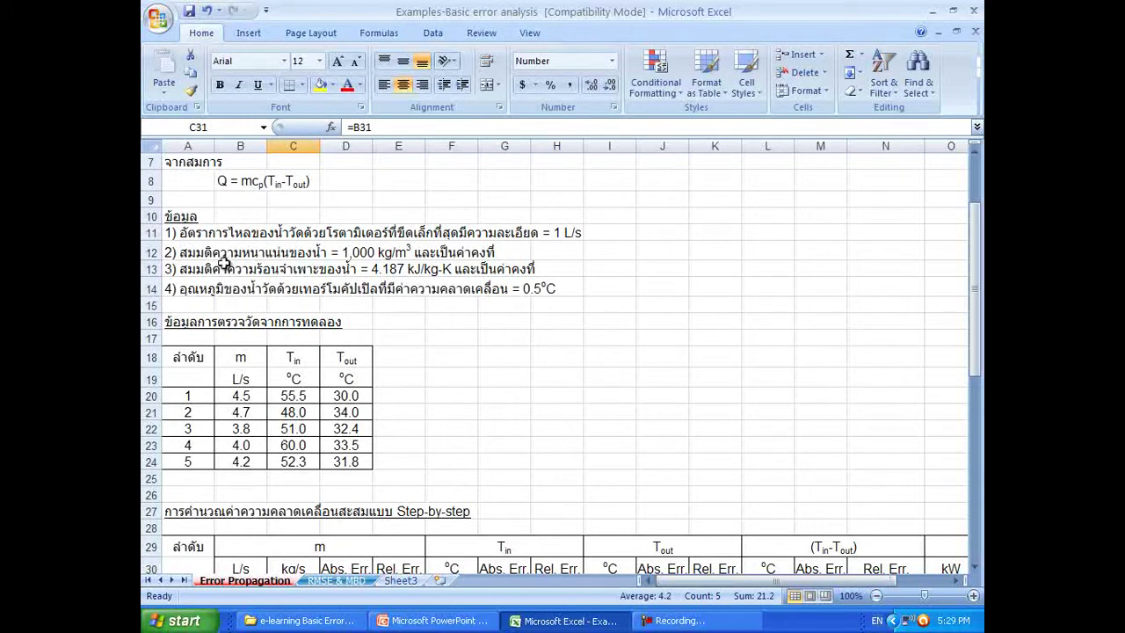
pyautogui.click(562, 235)
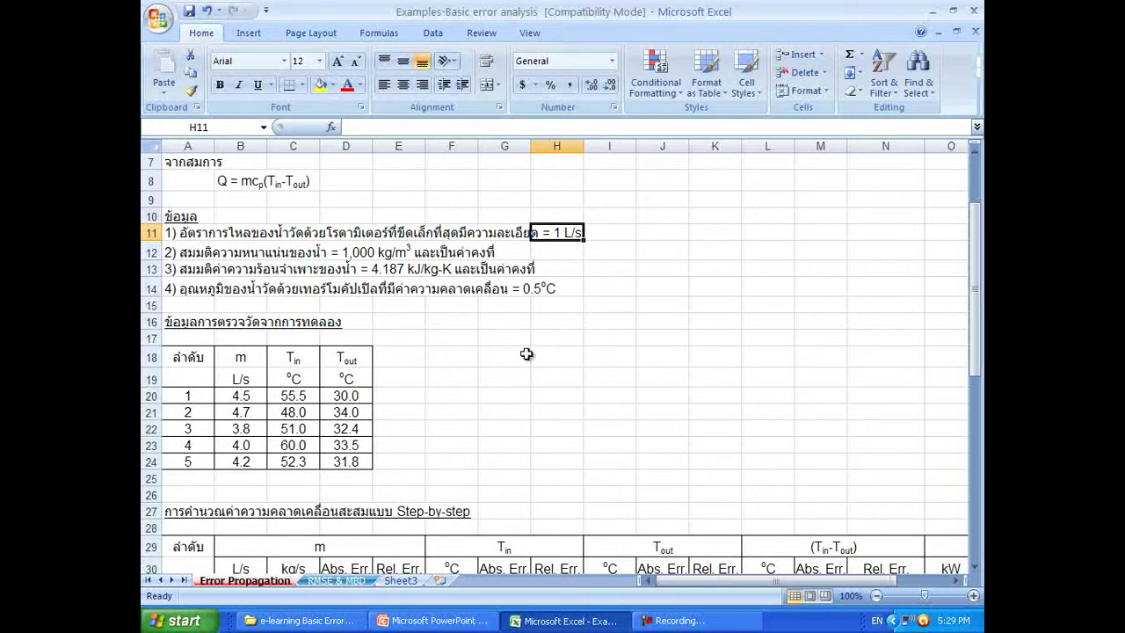
pyautogui.scroll(-4, 526, 355)
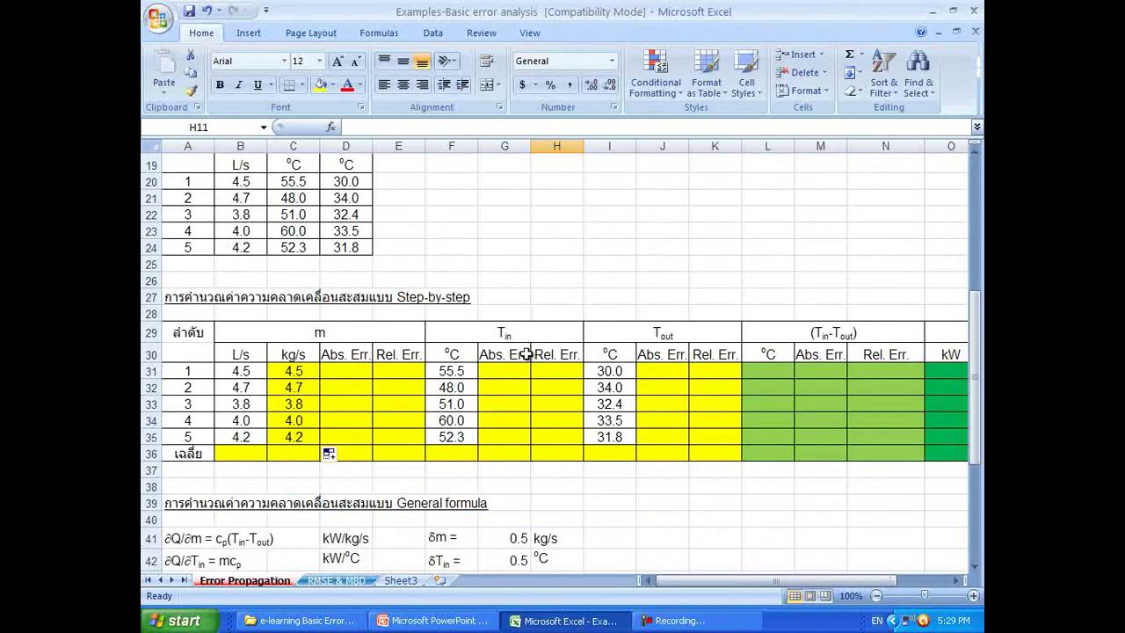
pyautogui.click(360, 373)
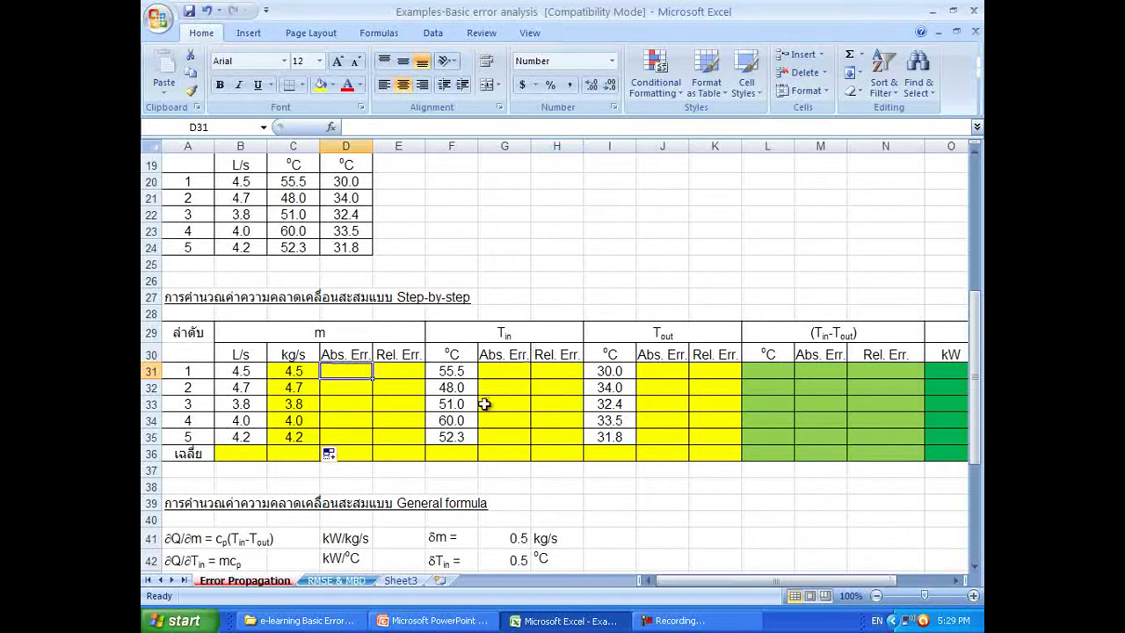
pyautogui.write('0.5')
pyautogui.press('Return')
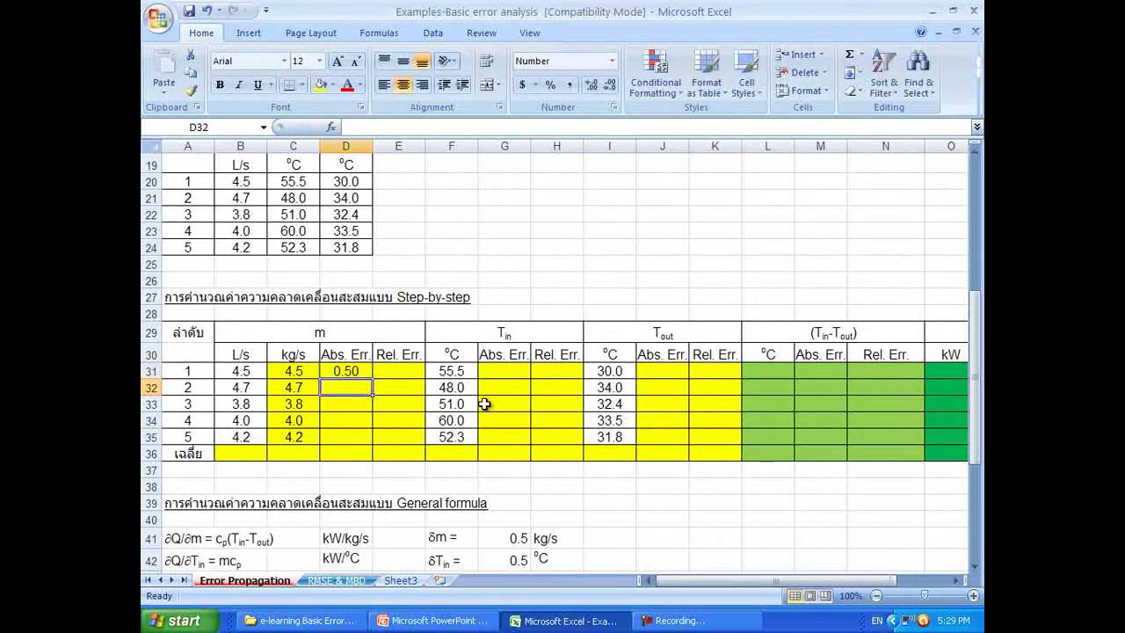
pyautogui.click(341, 354)
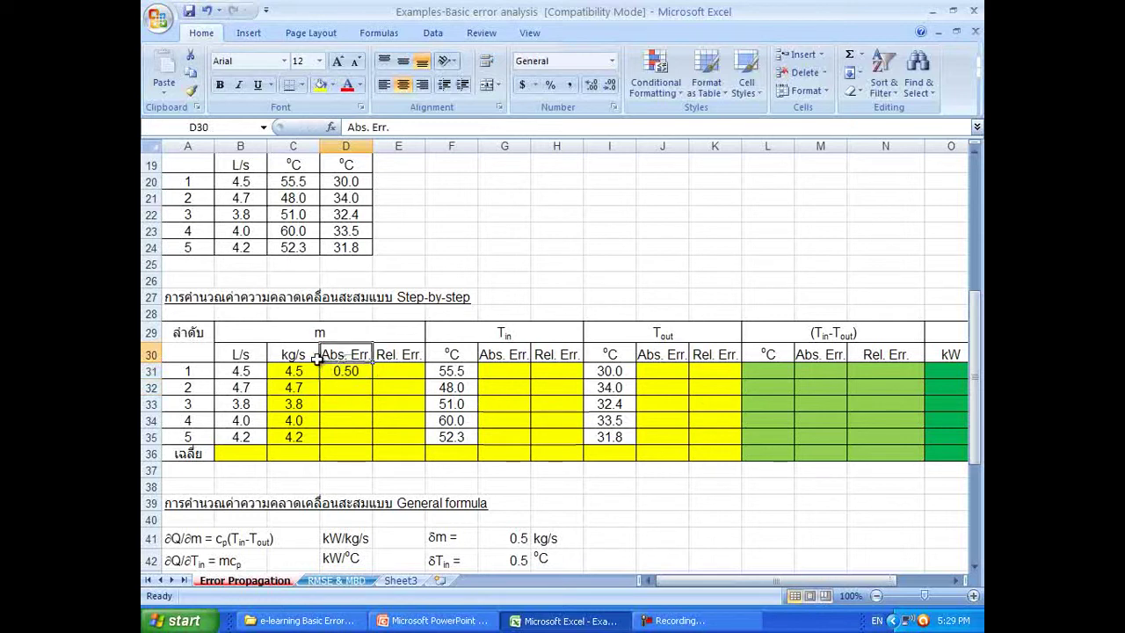
pyautogui.click(308, 352)
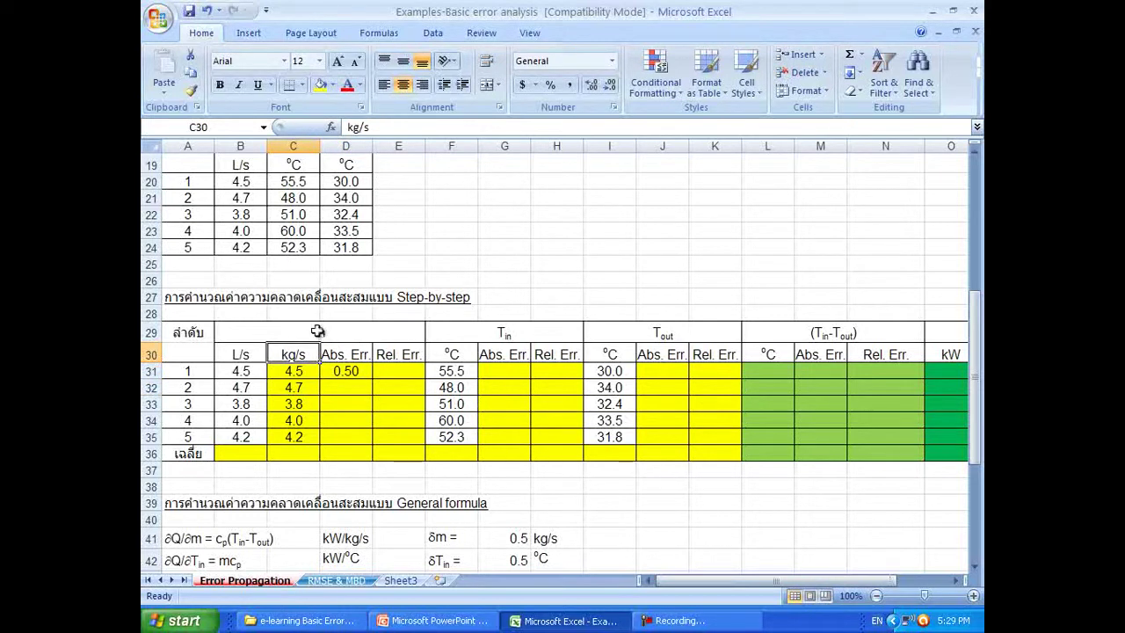
pyautogui.click(363, 372)
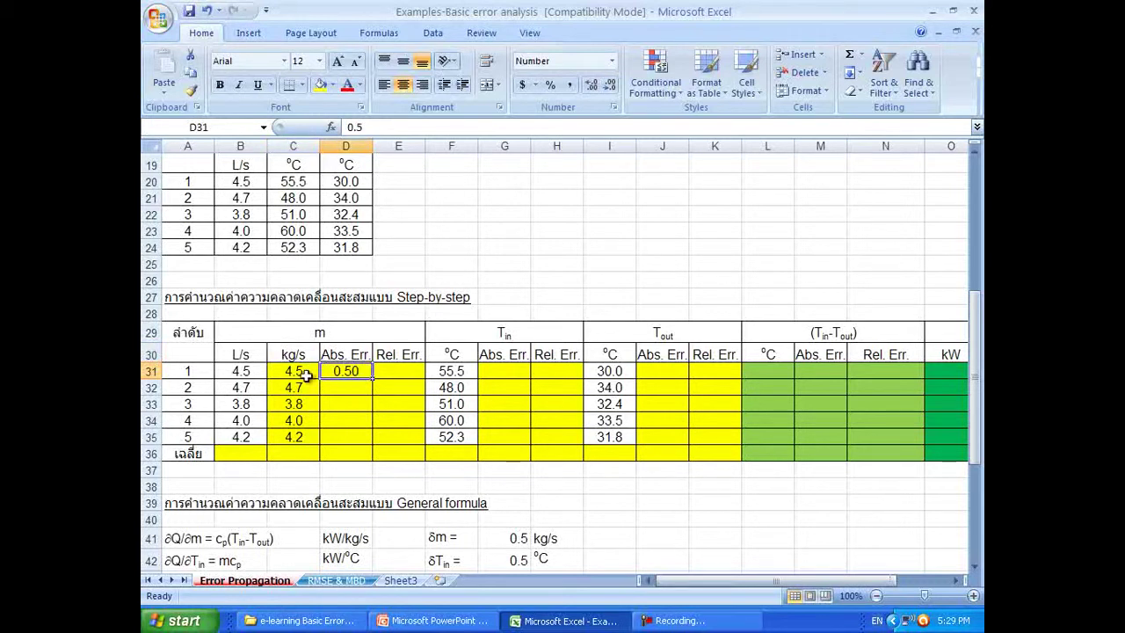
pyautogui.moveTo(373, 378); pyautogui.dragTo(373, 441)
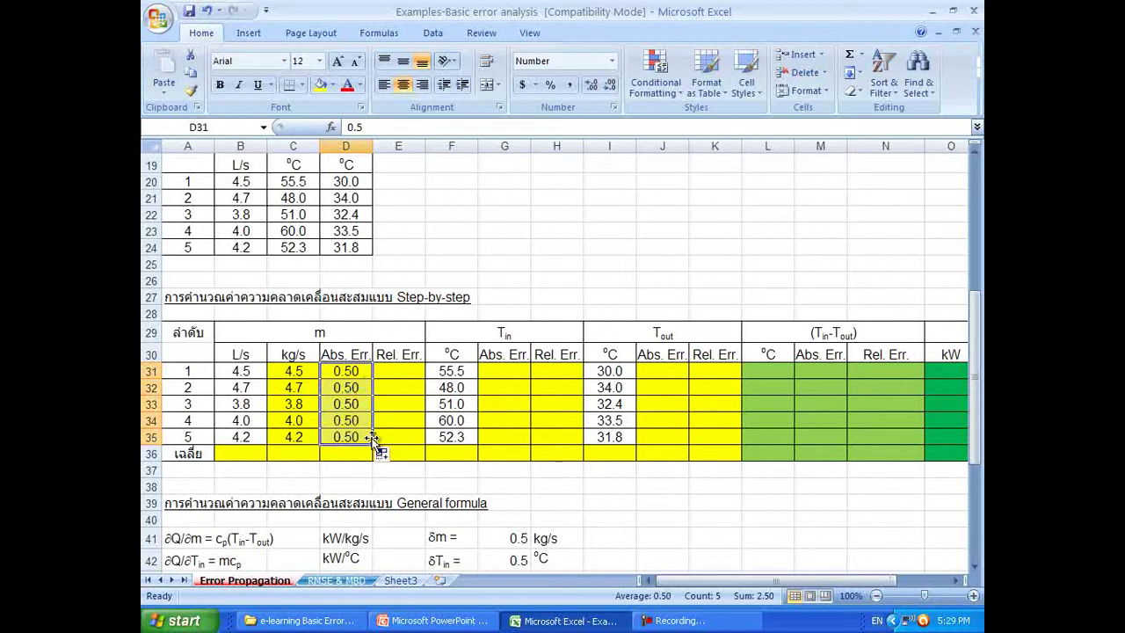
# Step: Enter =D31/C31*100 in E31 for the relative error of m and fill it down to E35
pyautogui.click(356, 371)
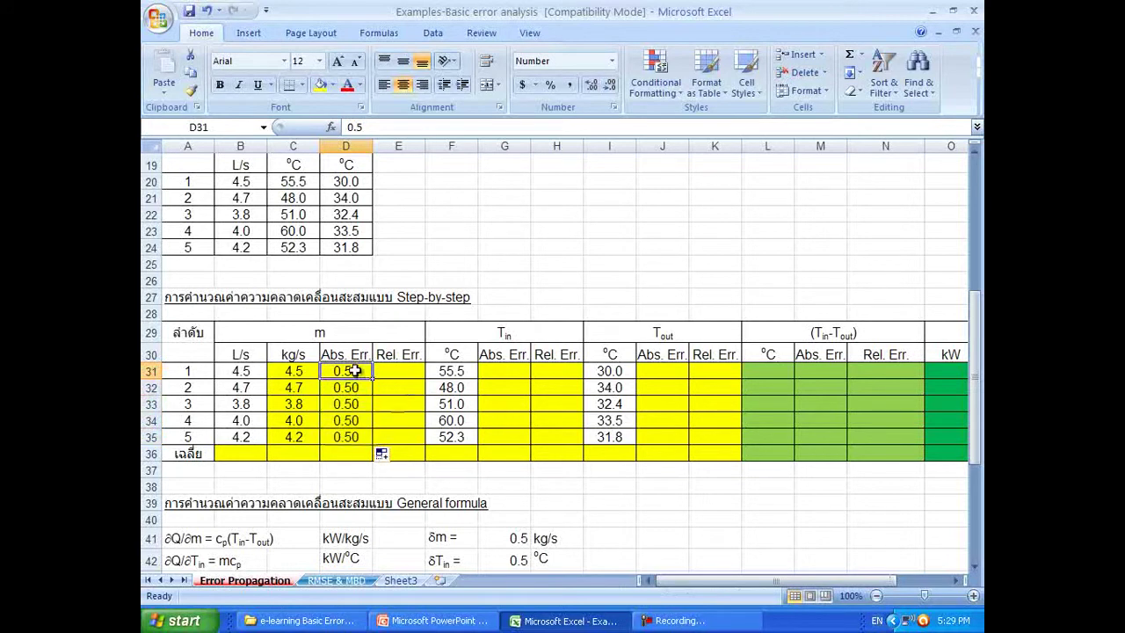
pyautogui.click(413, 371)
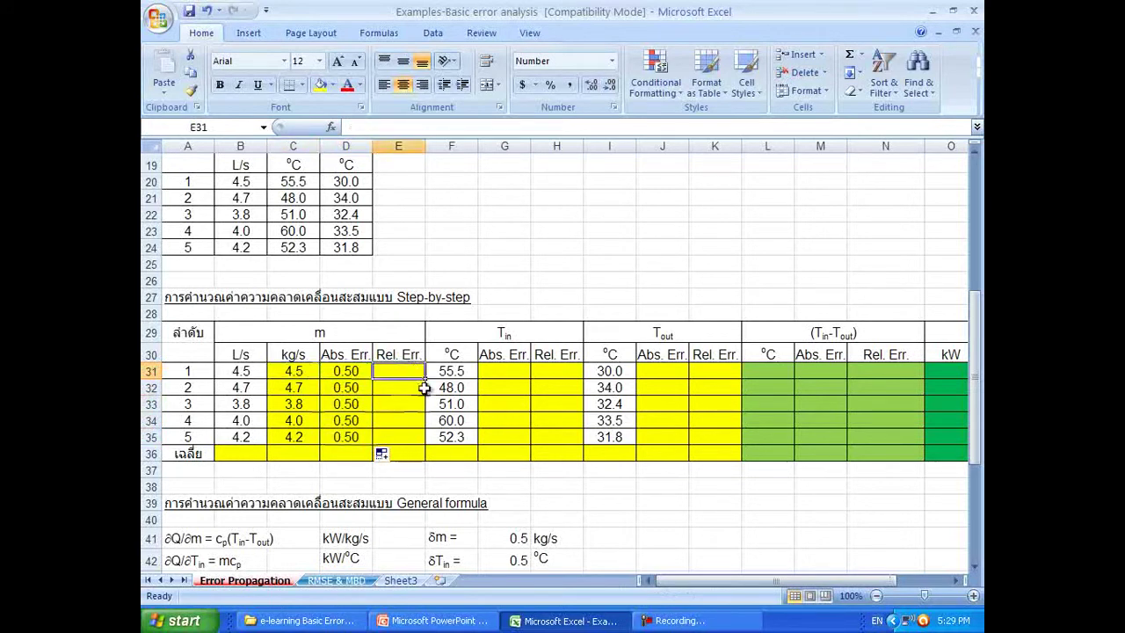
pyautogui.write('=D31/')
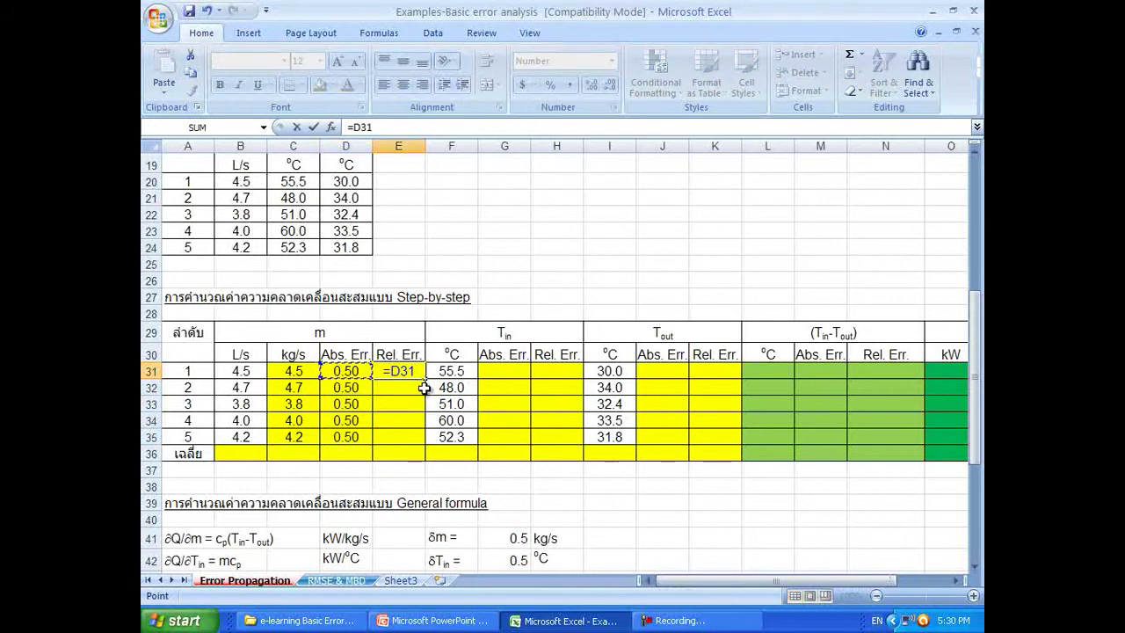
pyautogui.press('Left')
pyautogui.press('Left')
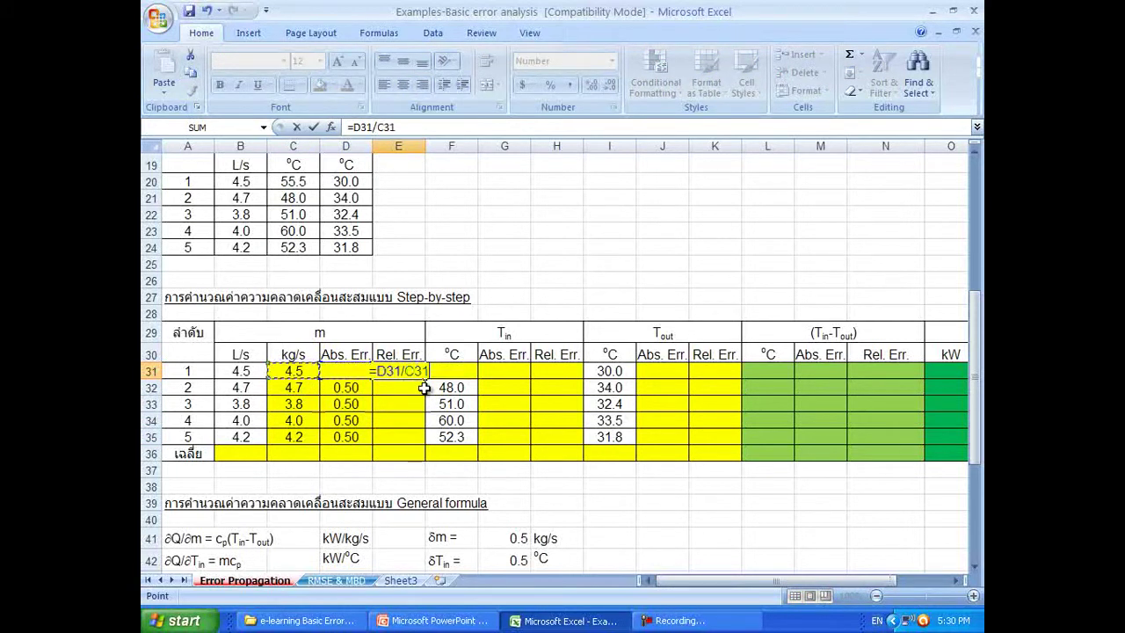
pyautogui.write('*100')
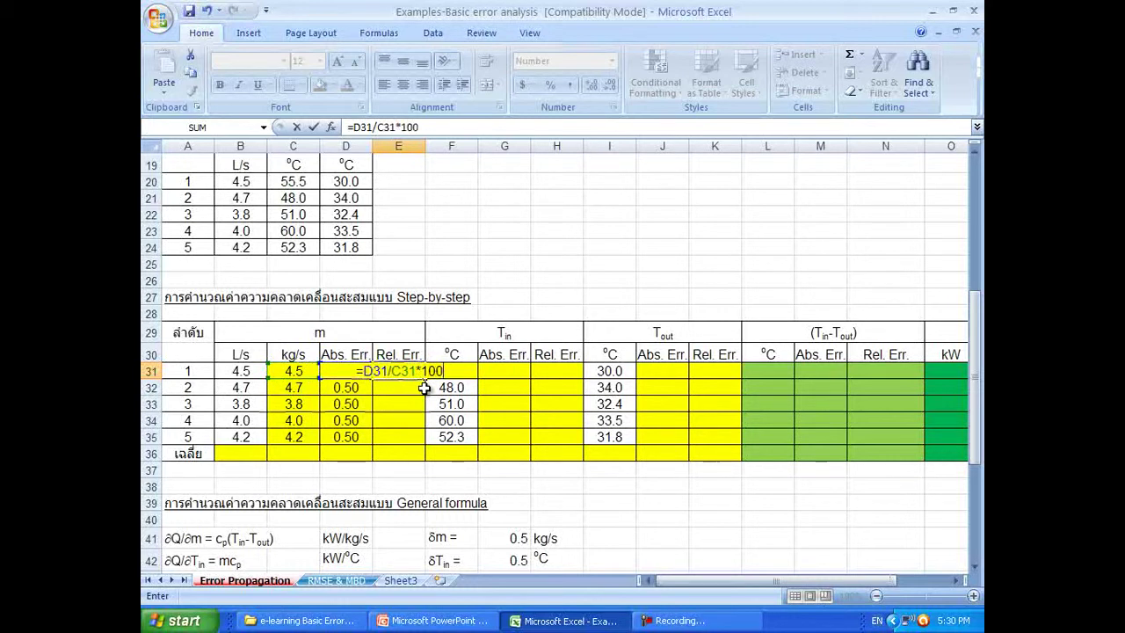
pyautogui.press('Return')
pyautogui.press('Up')
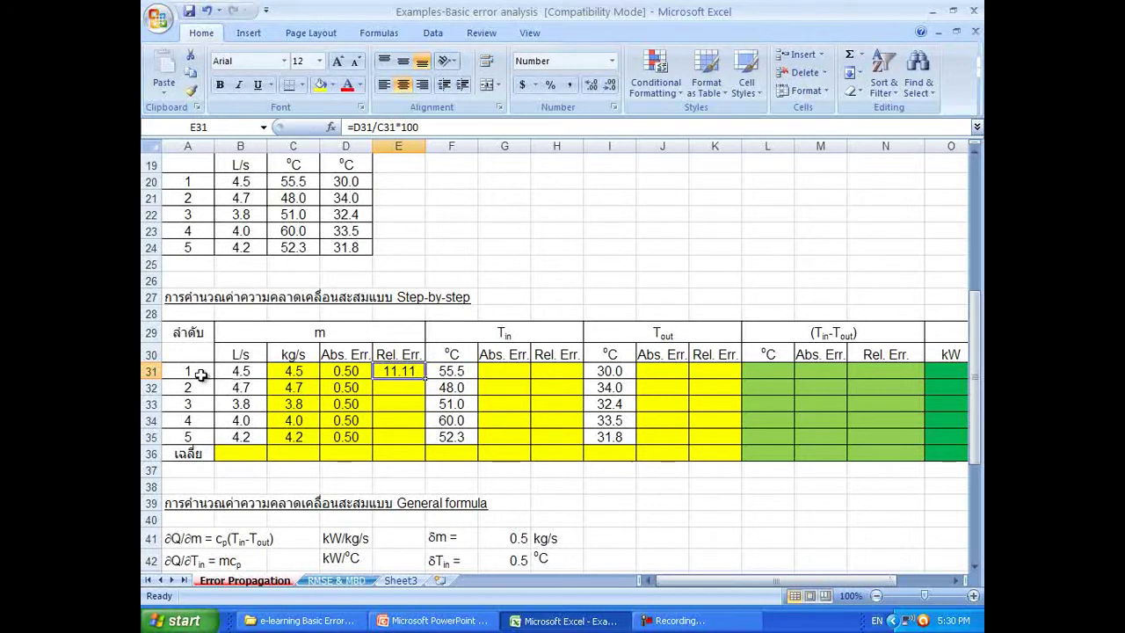
pyautogui.moveTo(426, 378); pyautogui.dragTo(420, 439)
pyautogui.click(407, 389)
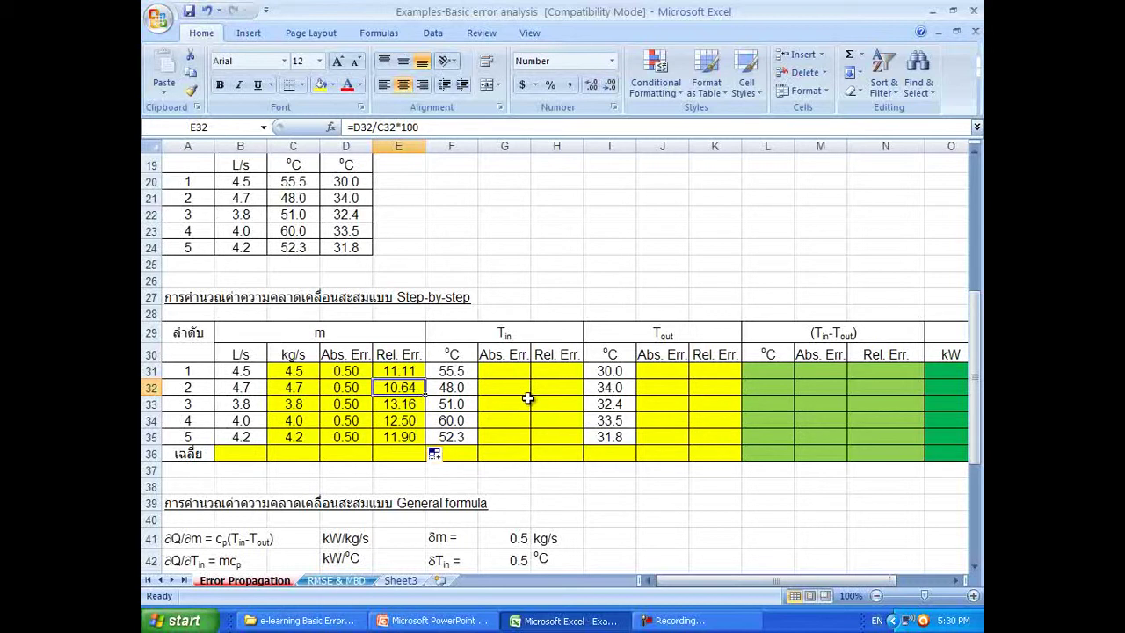
# Step: Enter 0.5 in G31 as the absolute error of Tin and fill it down to G35
pyautogui.click(324, 334)
pyautogui.click(519, 333)
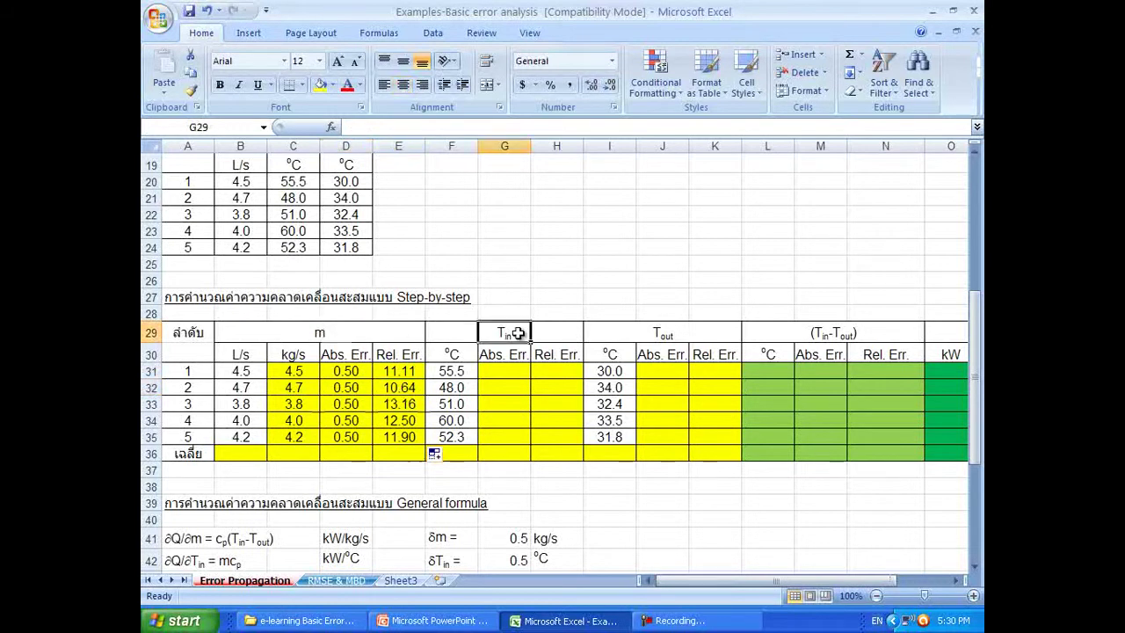
pyautogui.click(666, 335)
pyautogui.click(552, 332)
pyautogui.click(659, 333)
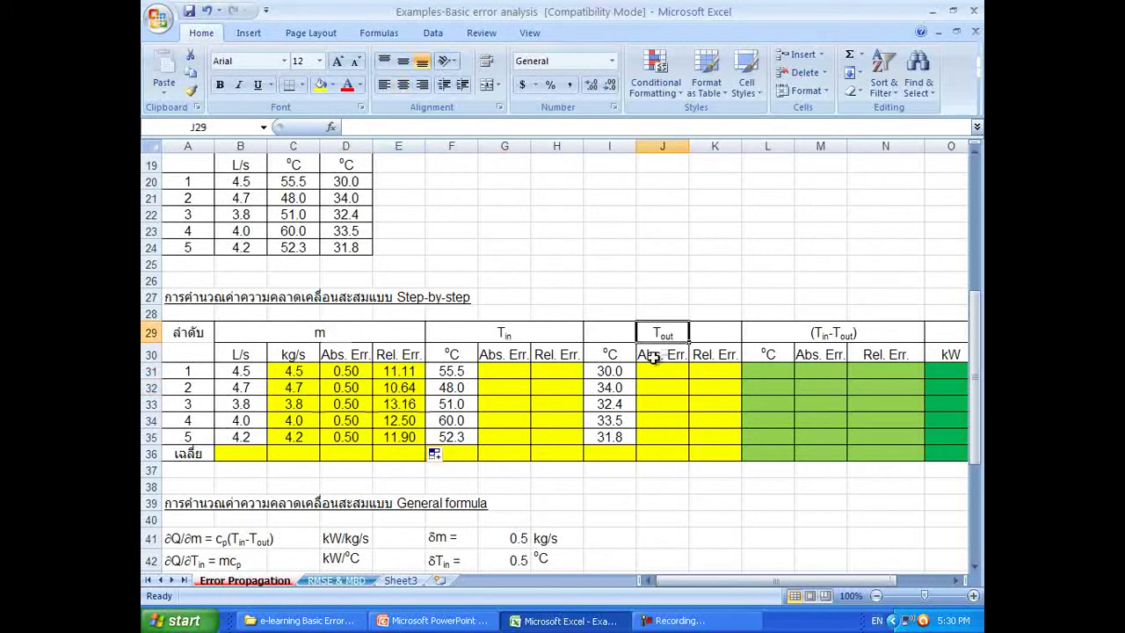
pyautogui.click(524, 375)
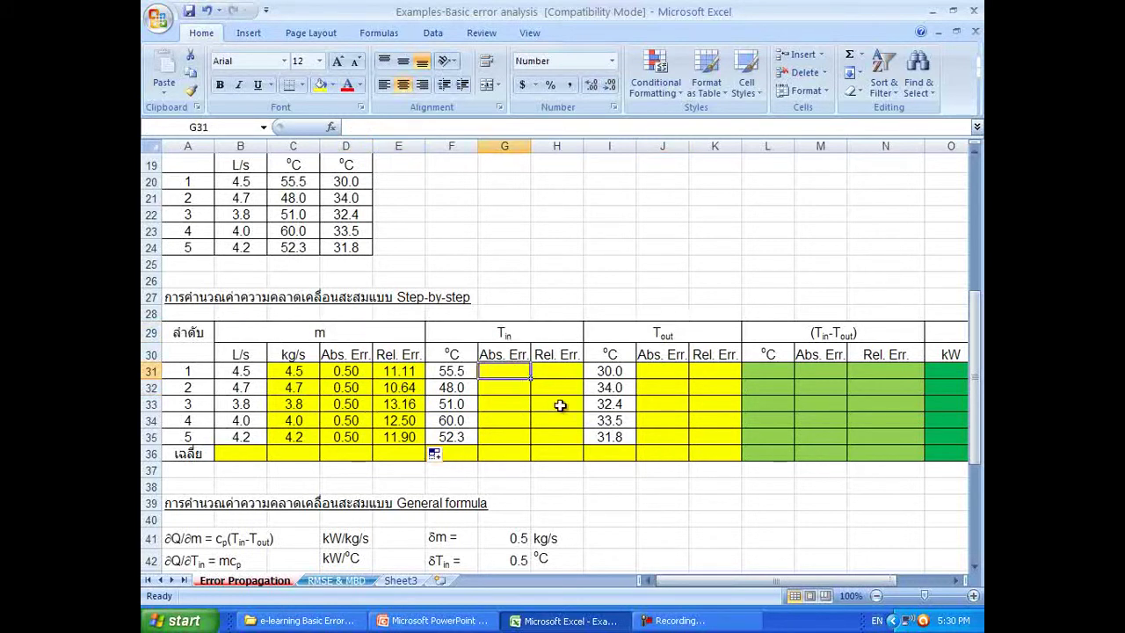
pyautogui.scroll(2, 560, 405)
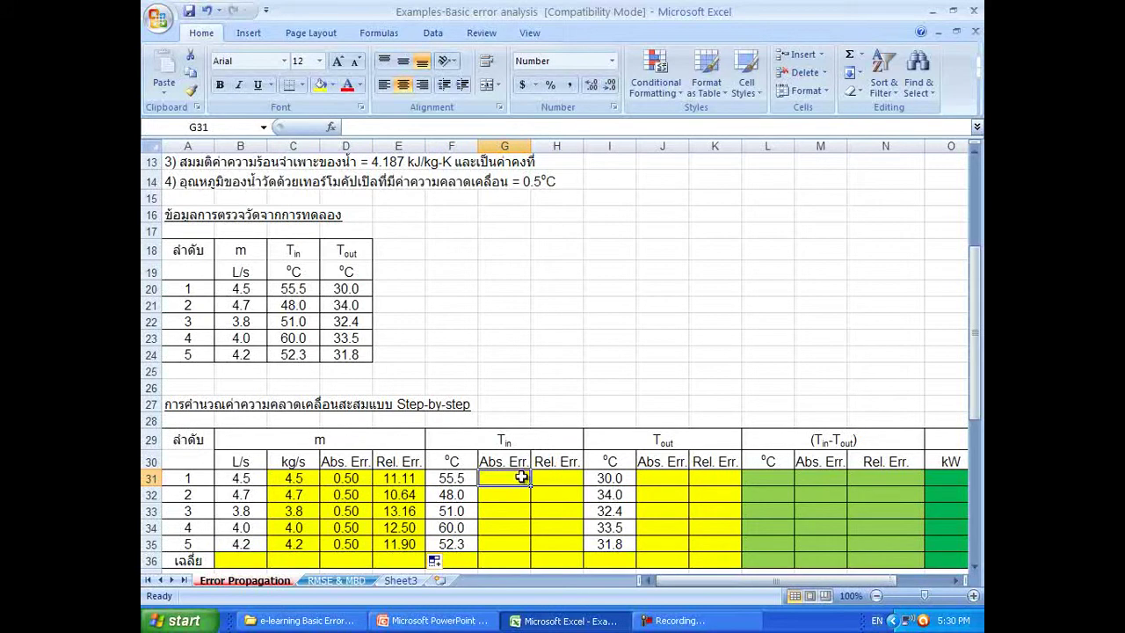
pyautogui.write('.5')
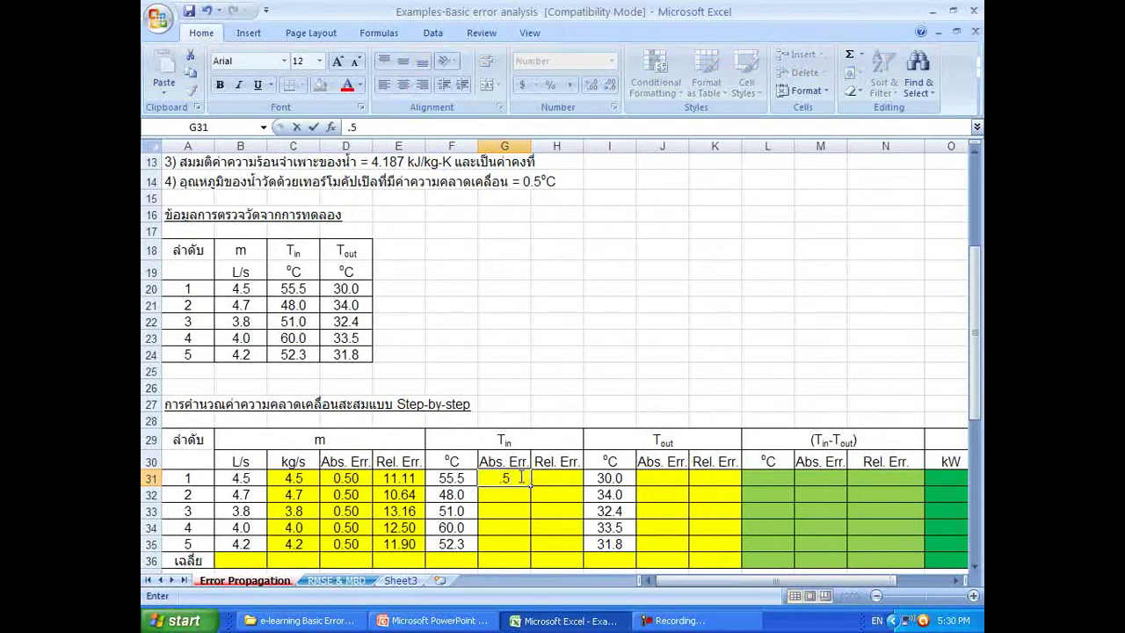
pyautogui.press('Return')
pyautogui.click(522, 477)
pyautogui.moveTo(530, 487); pyautogui.dragTo(525, 549)
# Step: Enter 0.5 in J31 as the absolute error of Tout and fill it down to J35
pyautogui.click(662, 477)
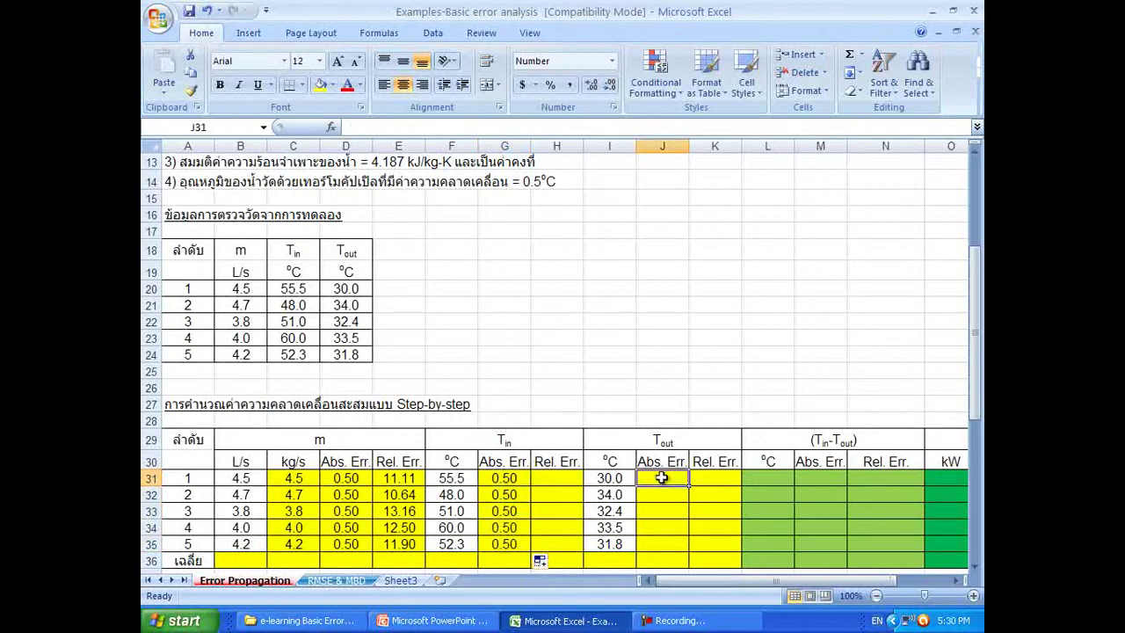
pyautogui.write('.5')
pyautogui.press('Return')
pyautogui.click(659, 479)
pyautogui.moveTo(690, 486); pyautogui.dragTo(688, 547)
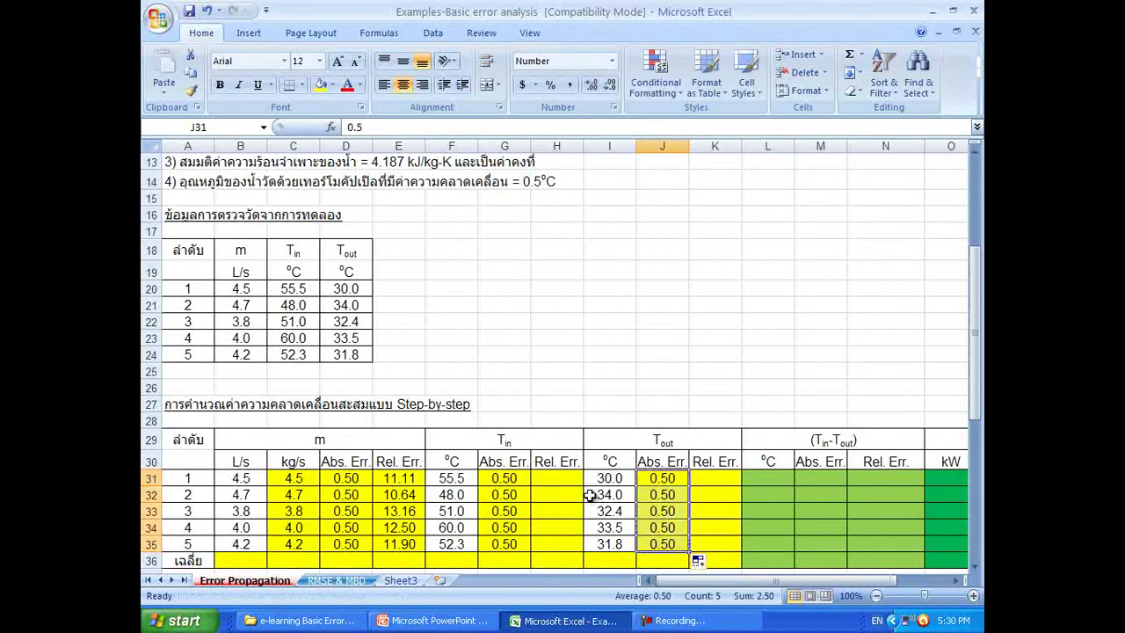
# Step: Enter =G31/F31*100 in H31 for the relative error of Tin and fill it down to H35
pyautogui.click(556, 480)
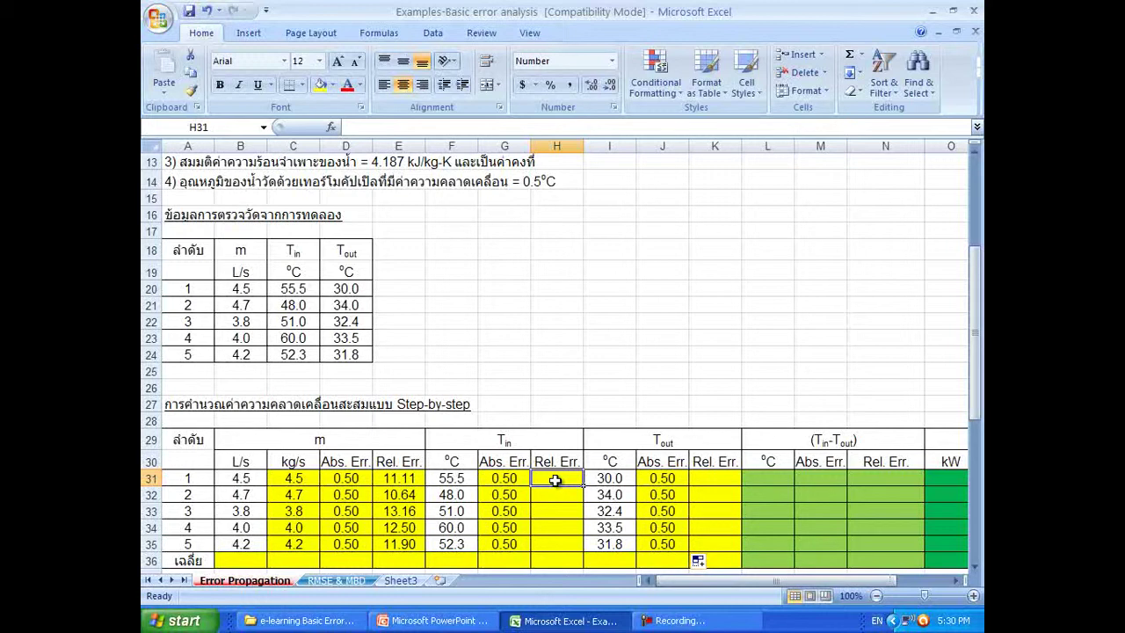
pyautogui.write('=')
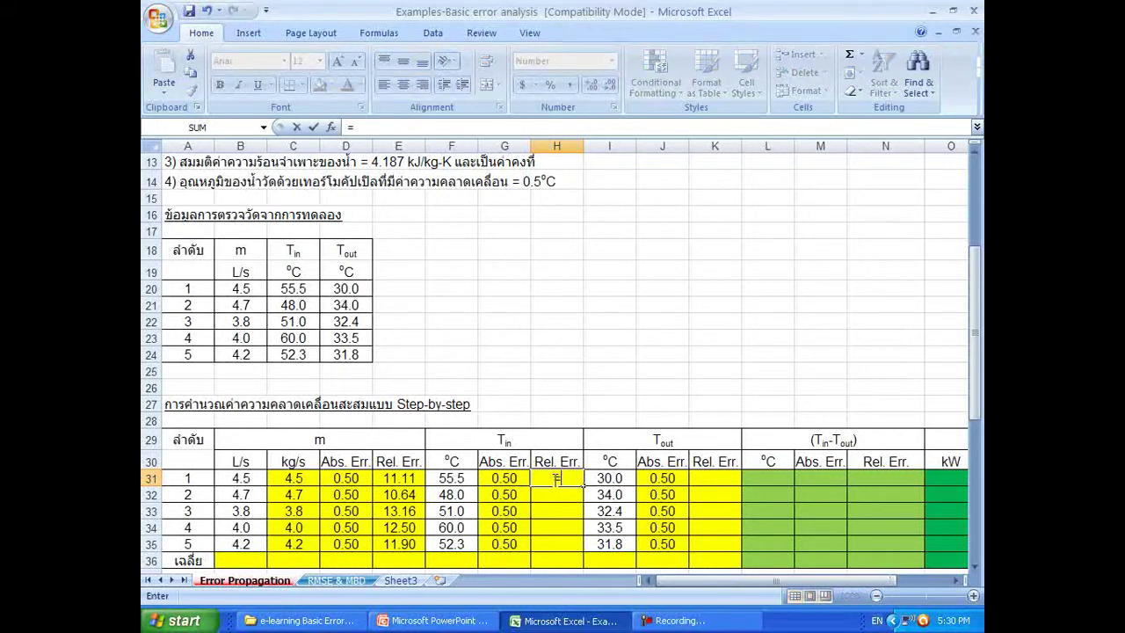
pyautogui.press('Left')
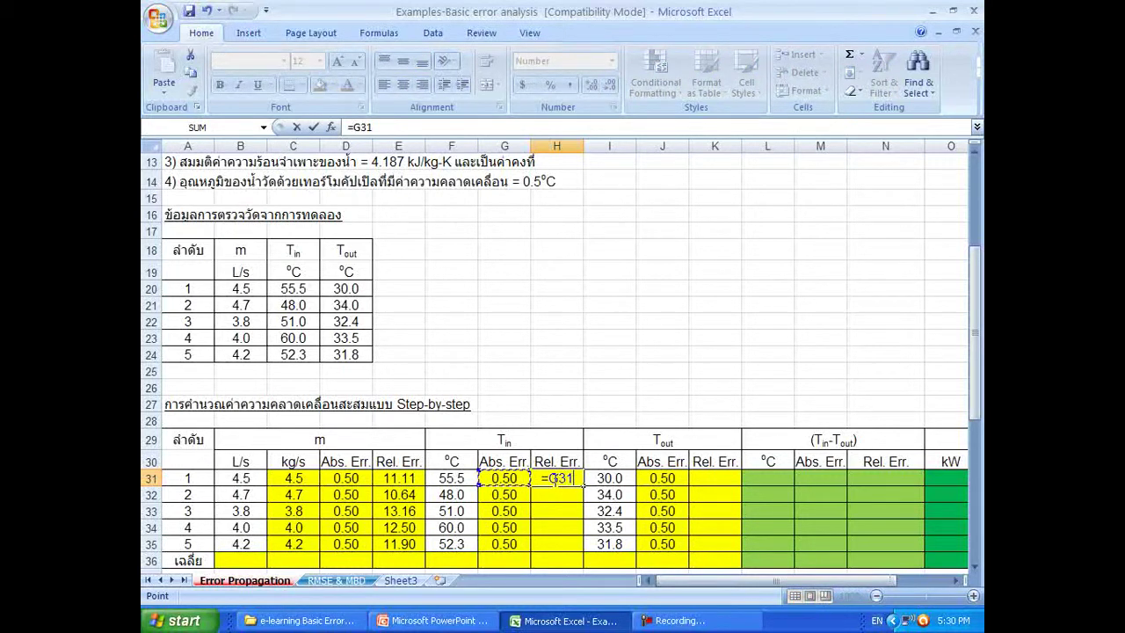
pyautogui.write('/')
pyautogui.press('Left')
pyautogui.press('Left')
pyautogui.write('*100')
pyautogui.press('Return')
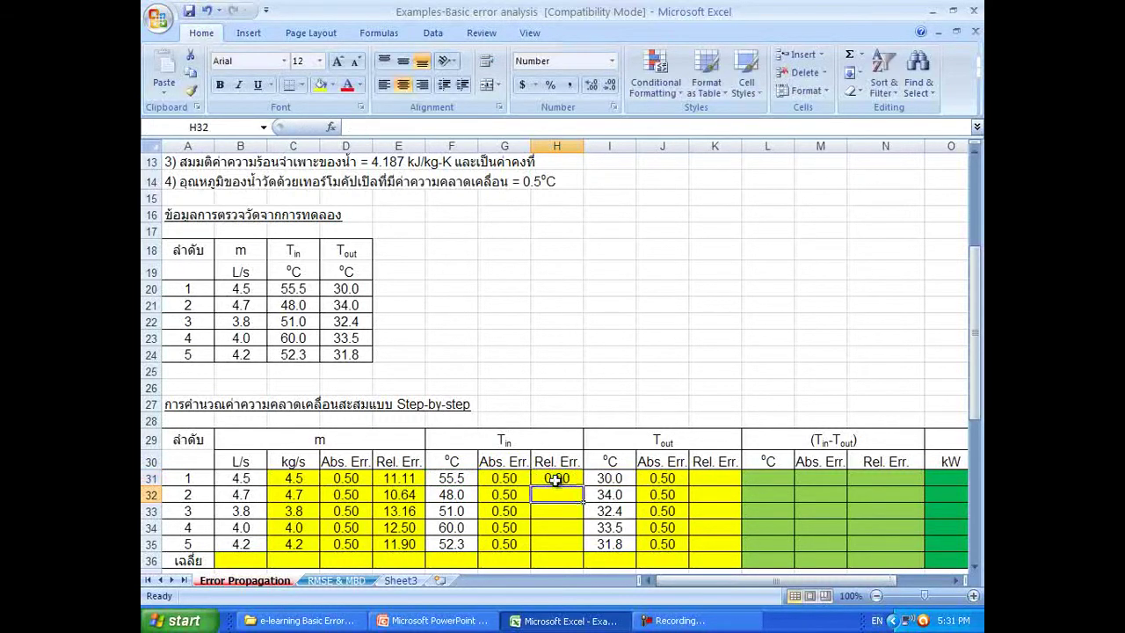
pyautogui.click(556, 479)
pyautogui.moveTo(583, 488); pyautogui.dragTo(583, 551)
# Step: Enter =J31/I31*100 in K31 for the relative error of Tout and fill it down to K35
pyautogui.click(721, 481)
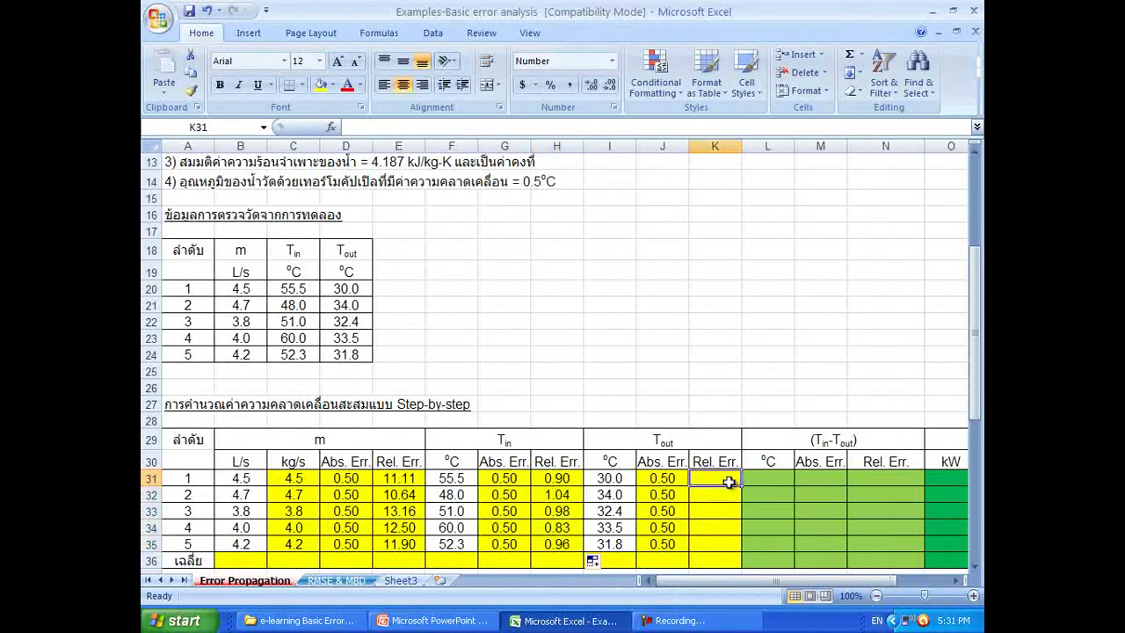
pyautogui.write('=')
pyautogui.press('Left')
pyautogui.write('/')
pyautogui.press('Left')
pyautogui.press('Left')
pyautogui.write('*100')
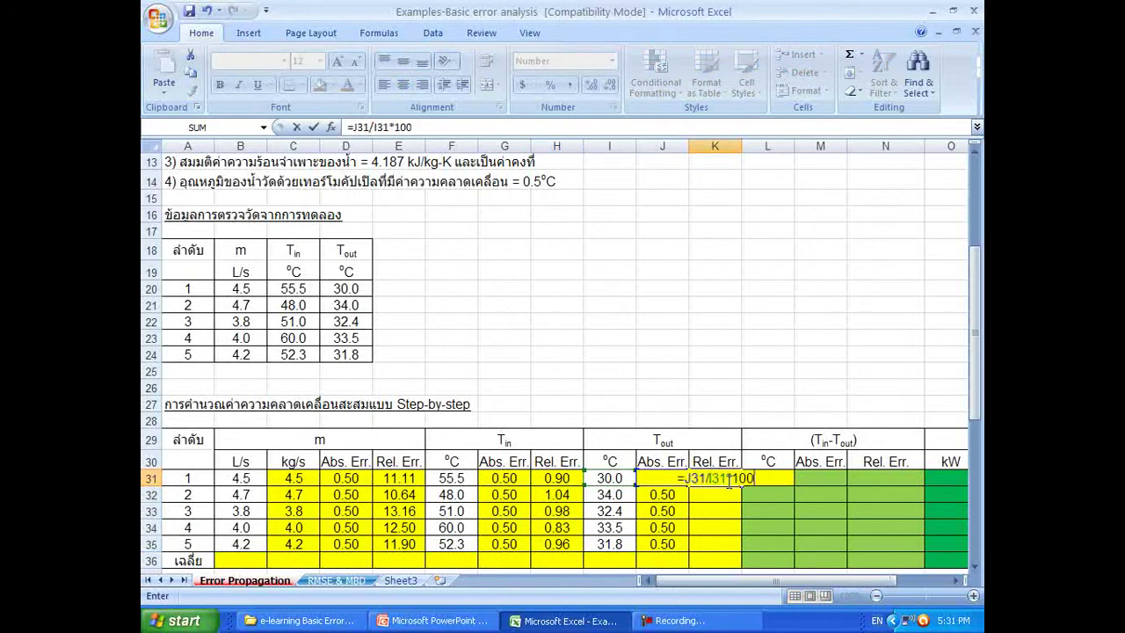
pyautogui.press('Return')
pyautogui.click(728, 480)
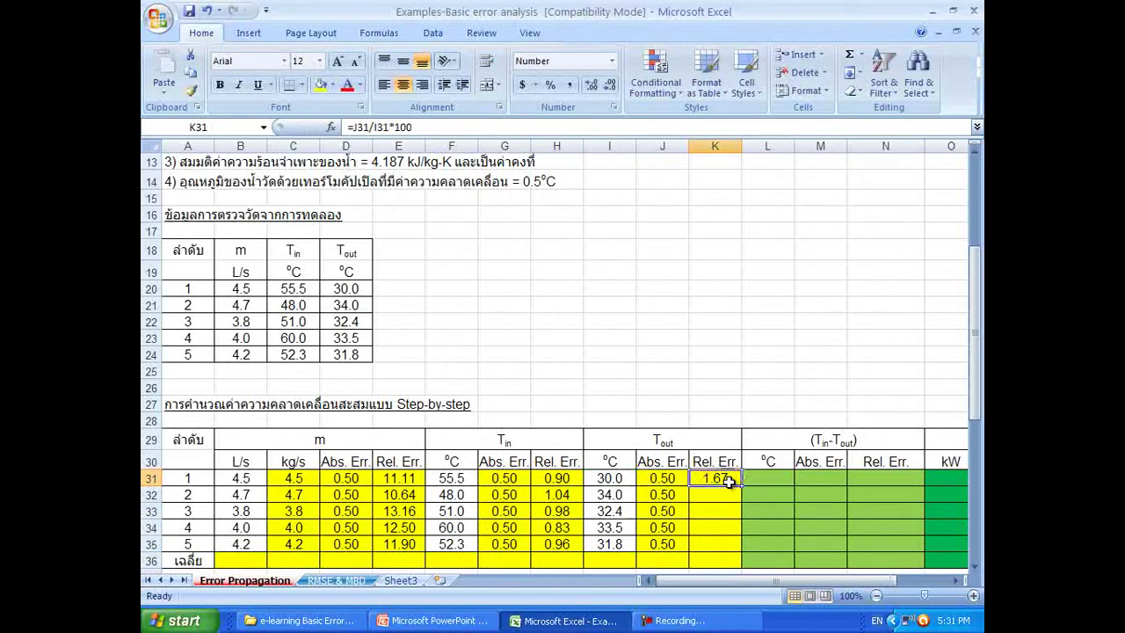
pyautogui.moveTo(729, 481); pyautogui.dragTo(735, 550)
pyautogui.click(724, 528)
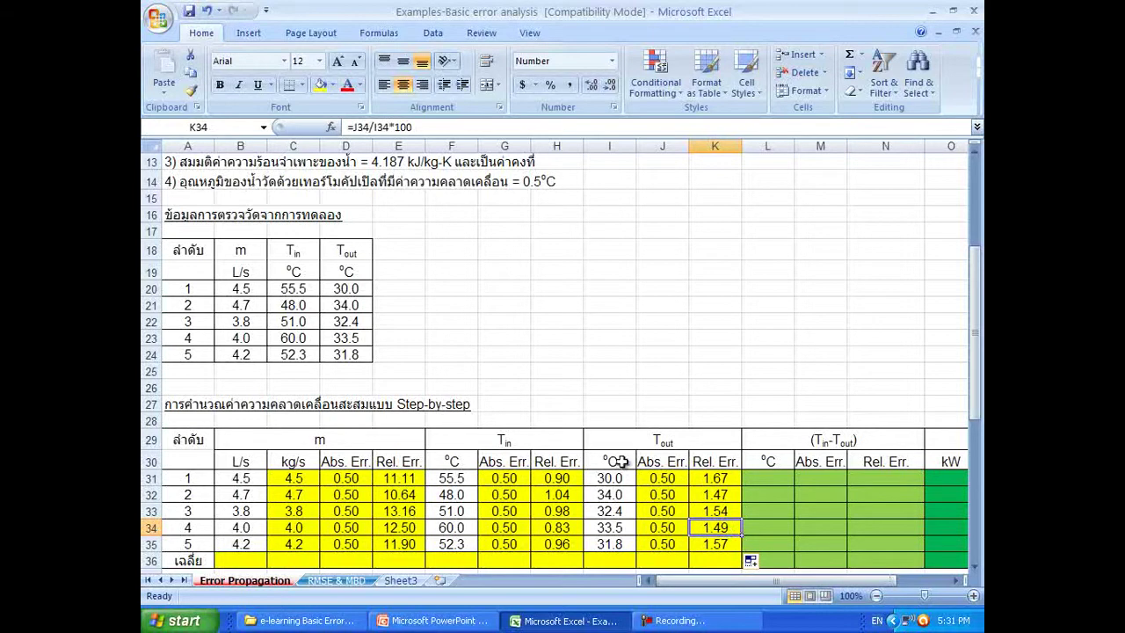
# Step: Switch to the PowerPoint presentation and review the Step-by-step Approach error rule for sums and differences
pyautogui.scroll(2, 621, 461)
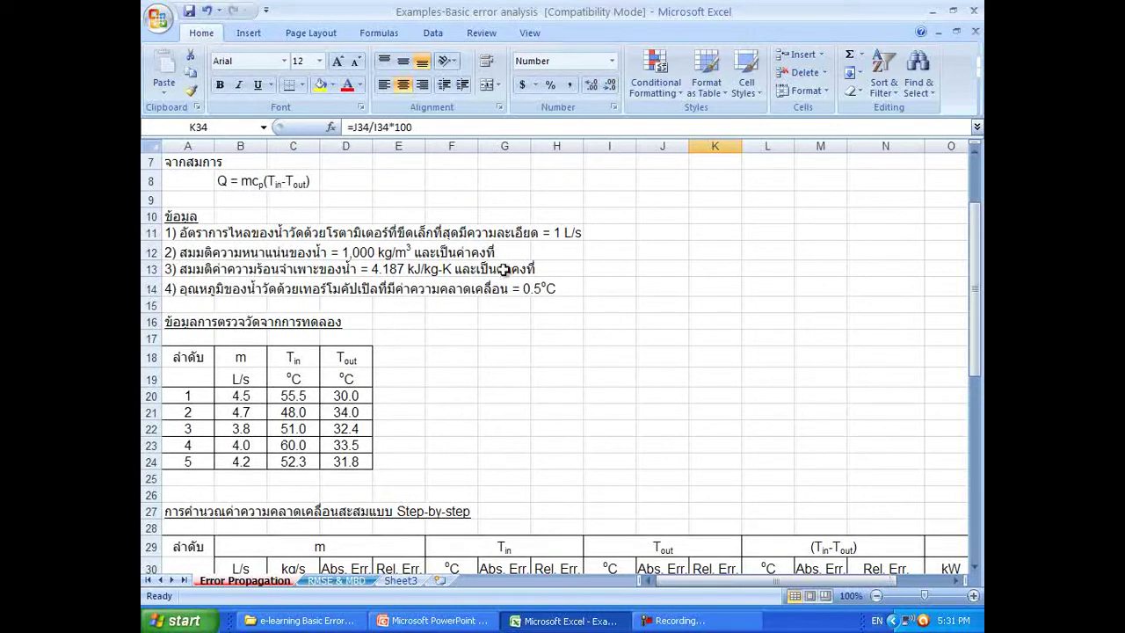
pyautogui.scroll(-1, 504, 270)
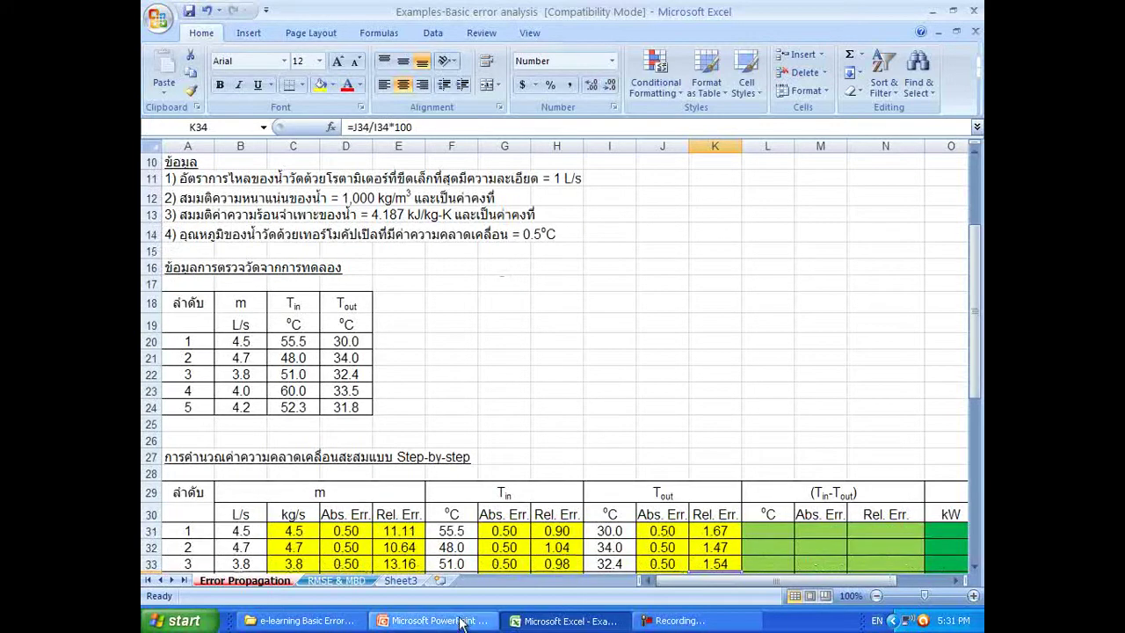
pyautogui.hotkey('alt', 'Tab')
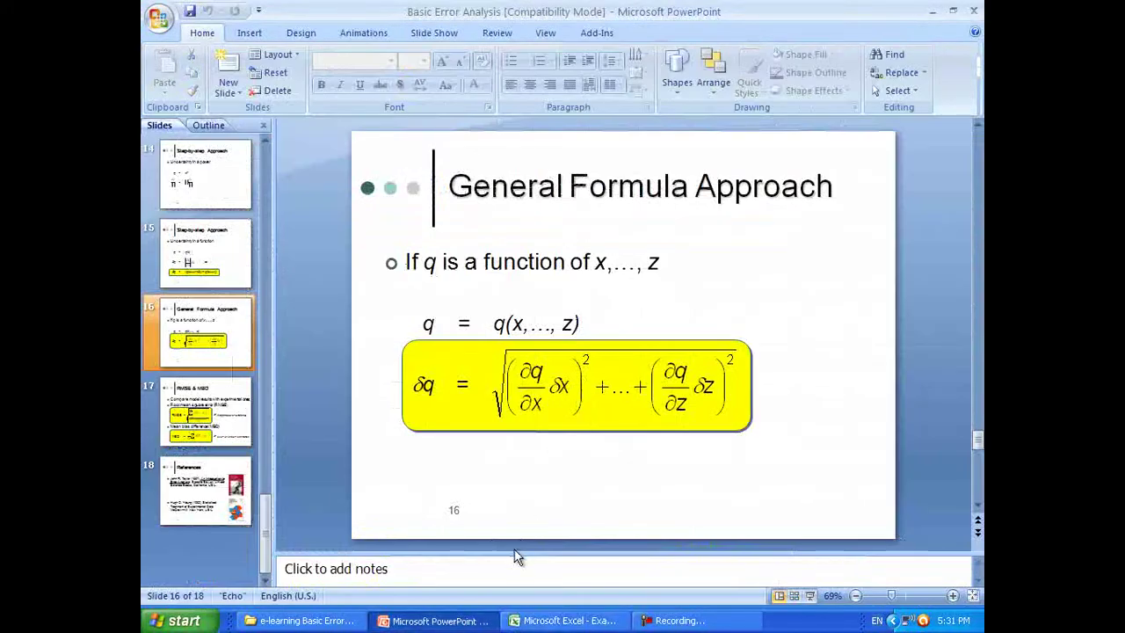
pyautogui.click(810, 596)
pyautogui.scroll(4, 762, 452)
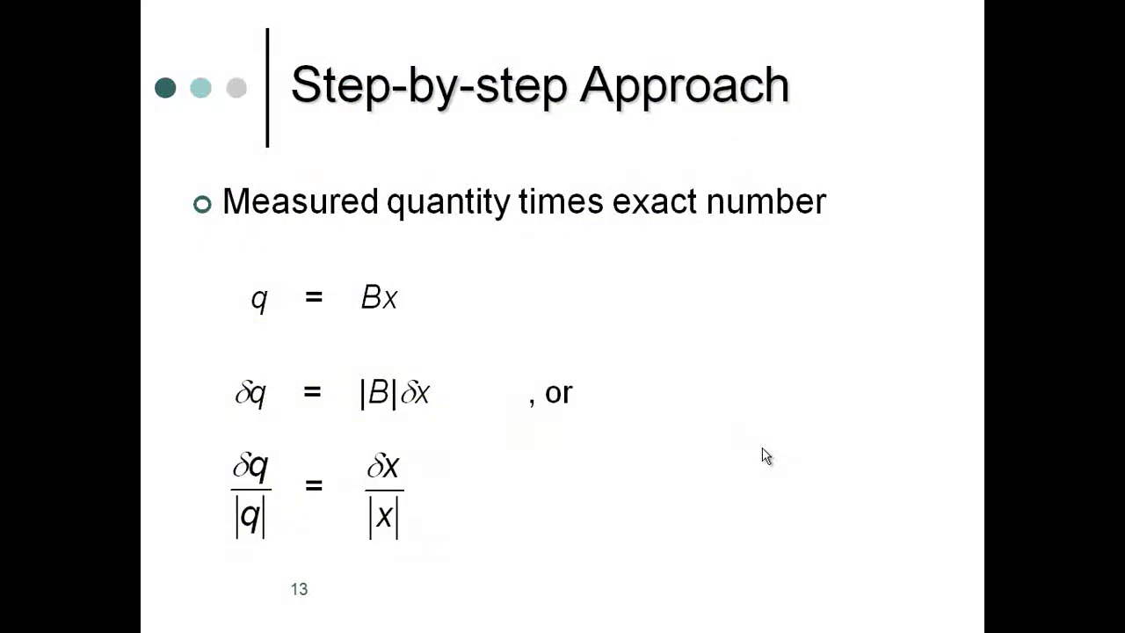
pyautogui.scroll(1, 763, 452)
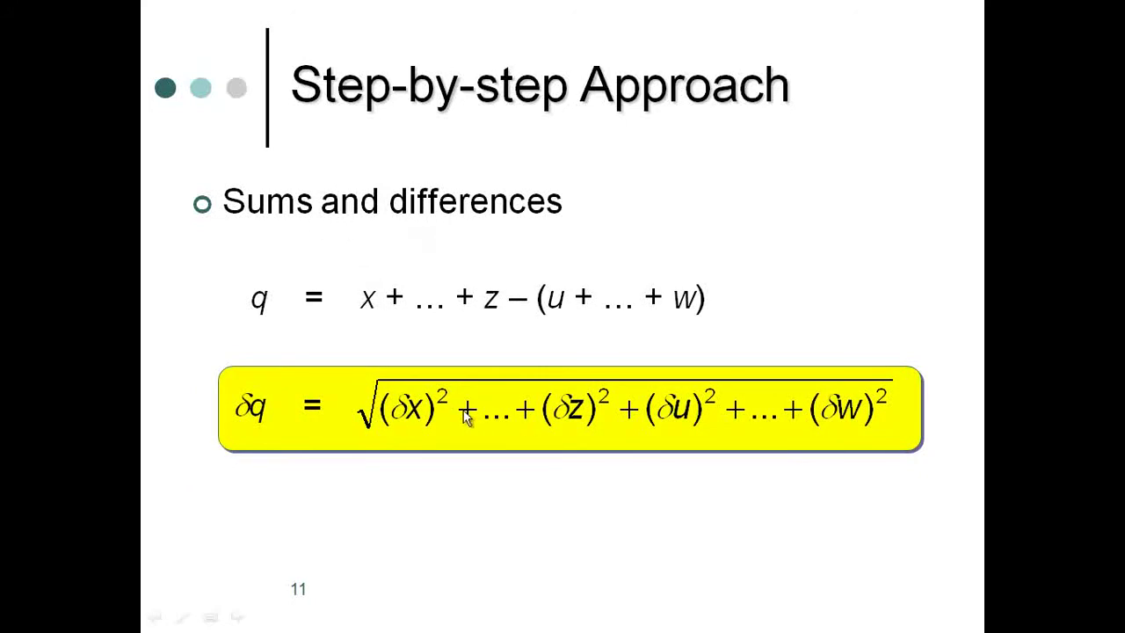
pyautogui.press('Escape')
pyautogui.hotkey('alt', 'Tab')
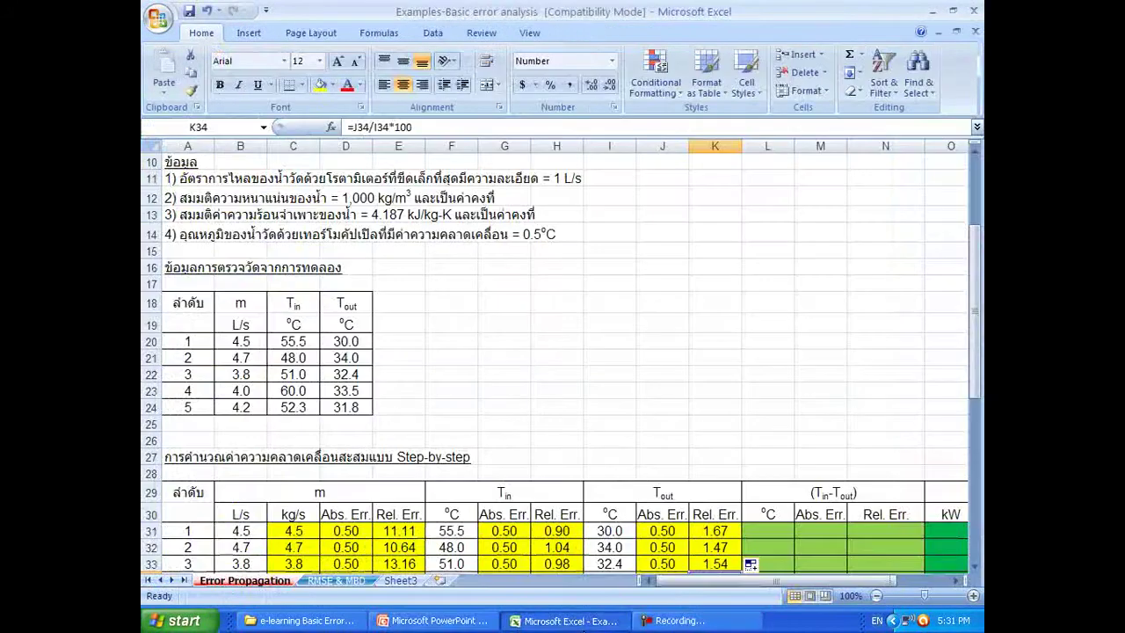
# Step: In the Excel workbook, enter =F31-I31 in L31 for the temperature difference Tin-Tout and fill it down to L35
pyautogui.scroll(-2, 619, 451)
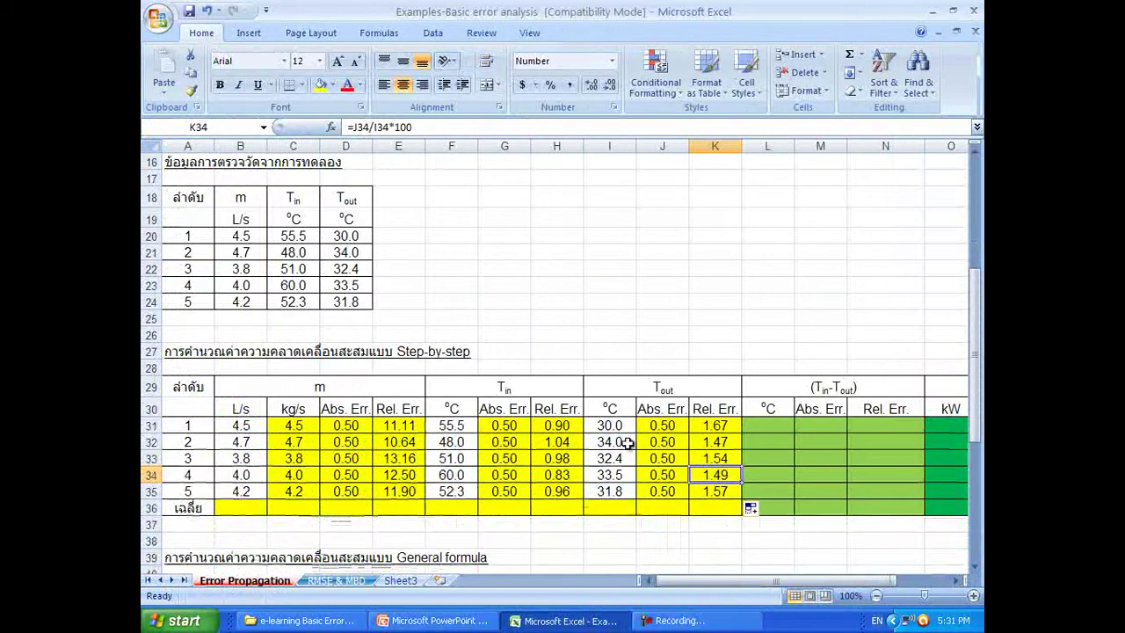
pyautogui.click(828, 425)
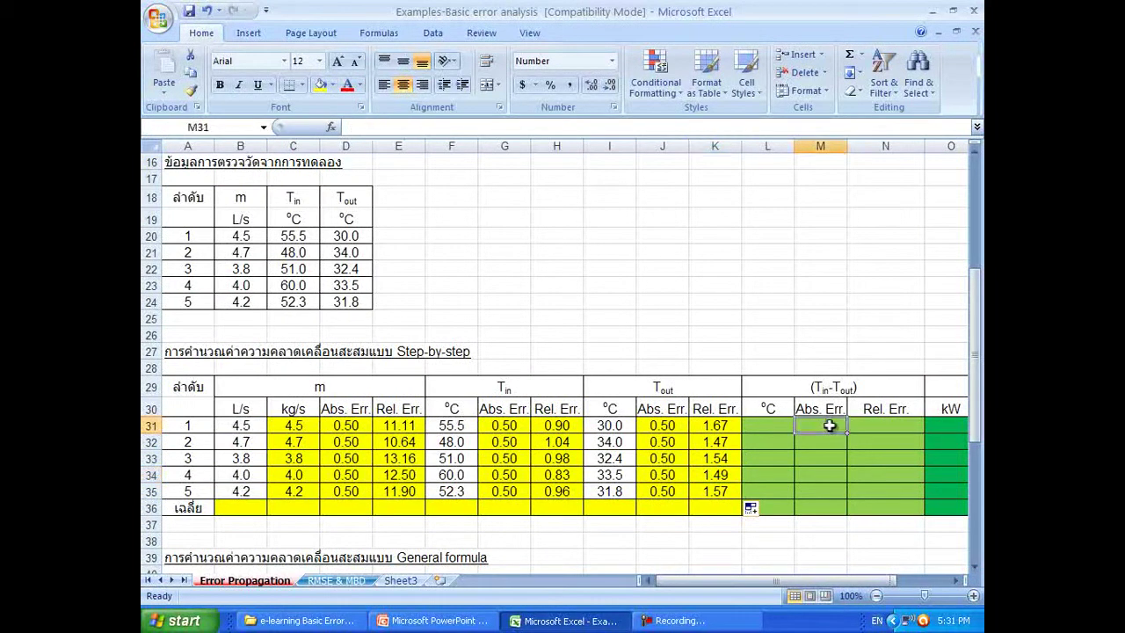
pyautogui.click(781, 423)
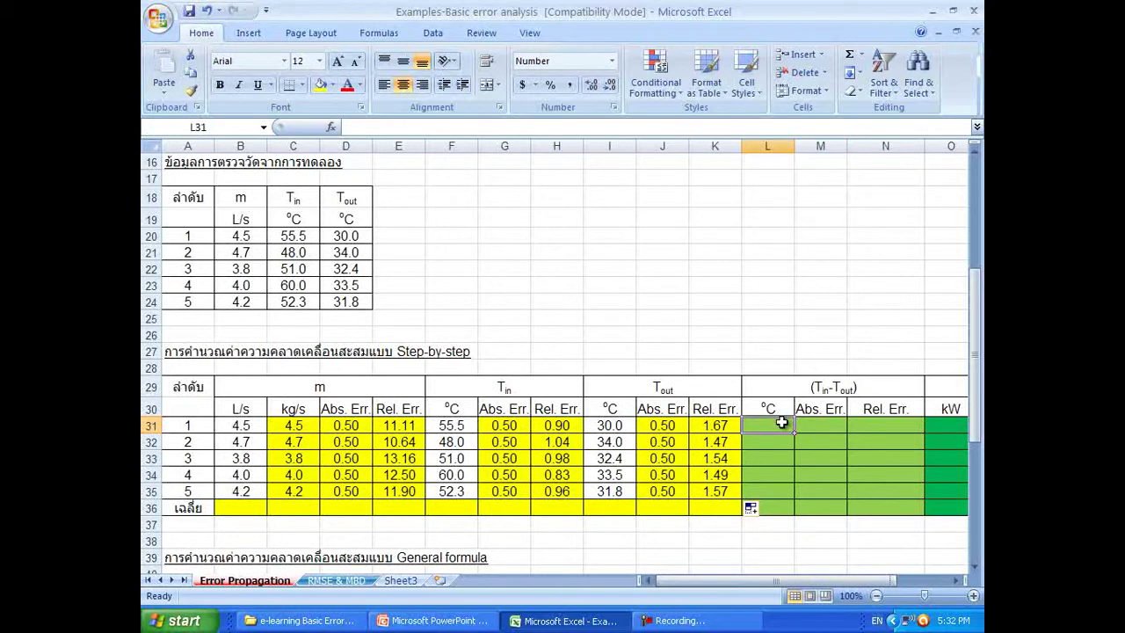
pyautogui.write('=')
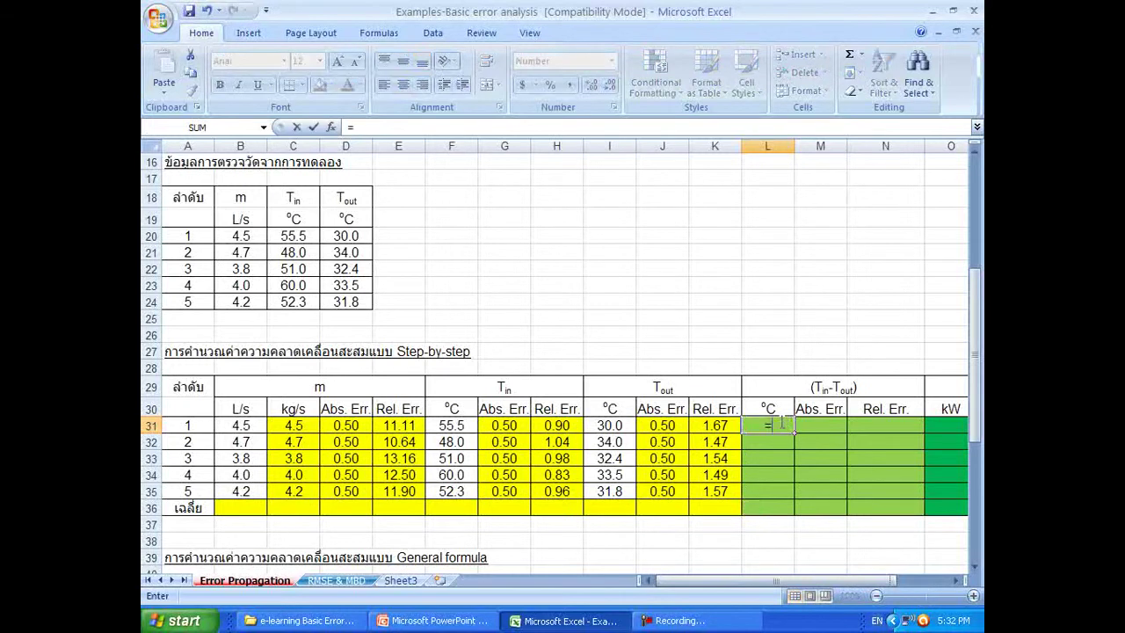
pyautogui.press('Left')
pyautogui.press('Left')
pyautogui.press('Left')
pyautogui.press('Left')
pyautogui.press('Left')
pyautogui.press('Left')
pyautogui.write('-')
pyautogui.press('Left')
pyautogui.press('Left')
pyautogui.press('Left')
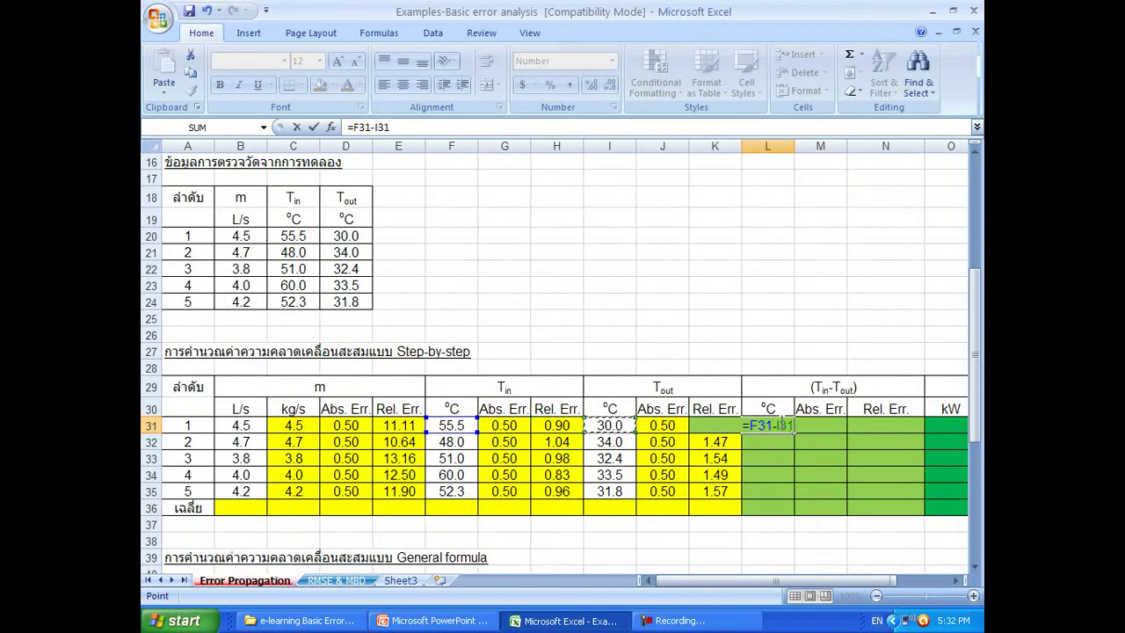
pyautogui.press('Return')
pyautogui.click(782, 424)
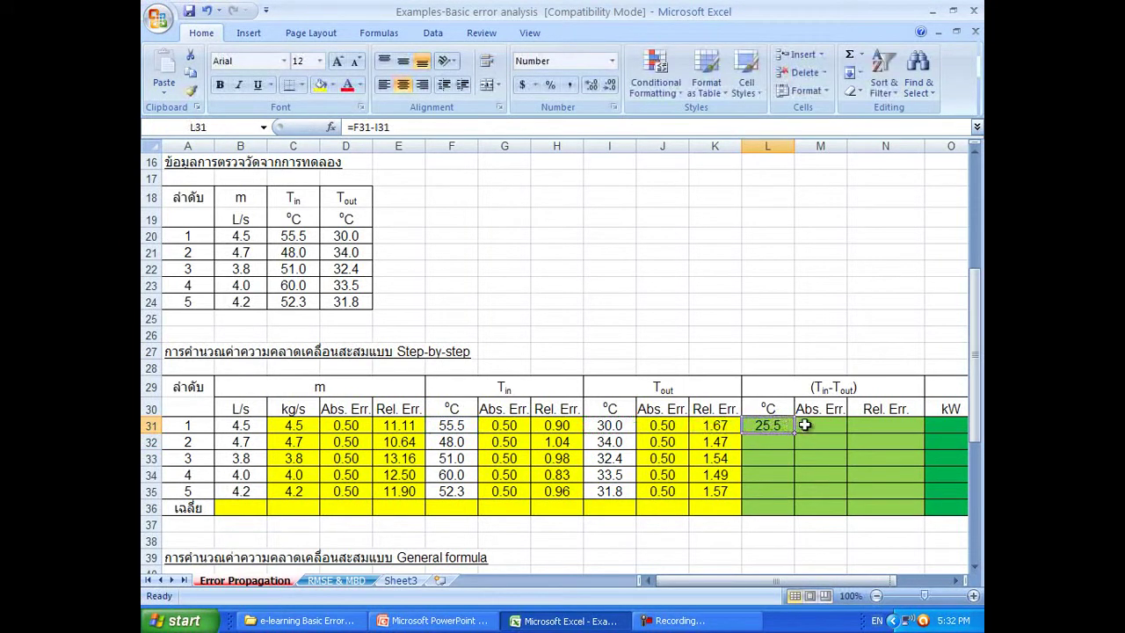
pyautogui.moveTo(794, 434); pyautogui.dragTo(795, 494)
# Step: Enter =SQRT(G31^2+J31^2) in M31 for the absolute error of Tin-Tout and fill it down to M35
pyautogui.click(834, 427)
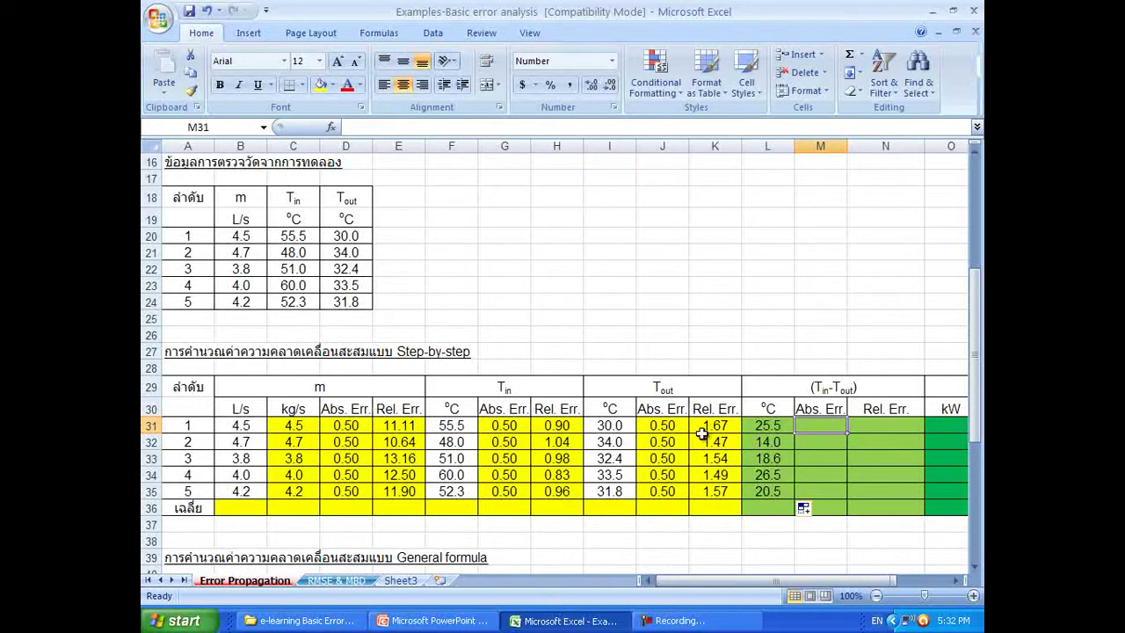
pyautogui.click(673, 430)
pyautogui.click(505, 428)
pyautogui.click(659, 428)
pyautogui.click(515, 430)
pyautogui.click(831, 427)
pyautogui.write('=s')
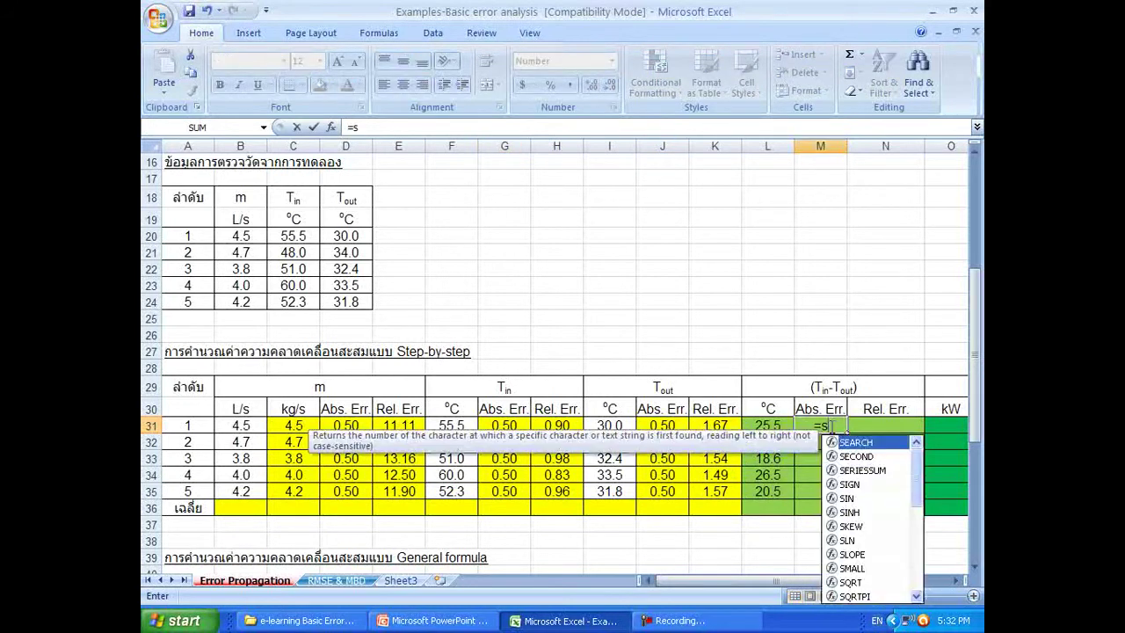
pyautogui.write('qrt')
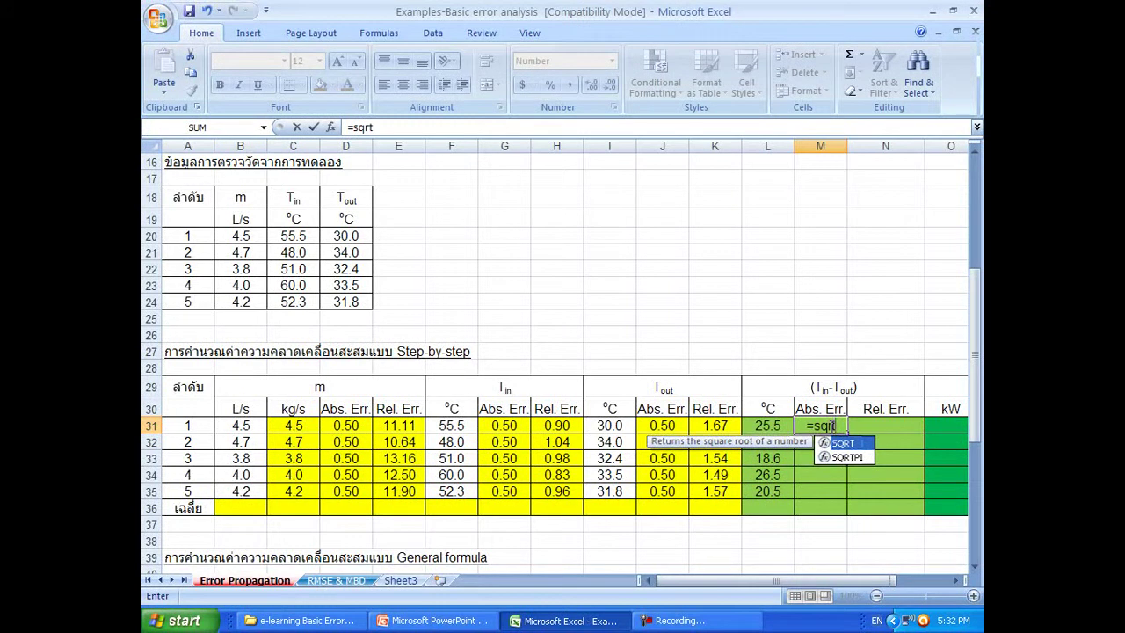
pyautogui.write('(')
pyautogui.click(521, 428)
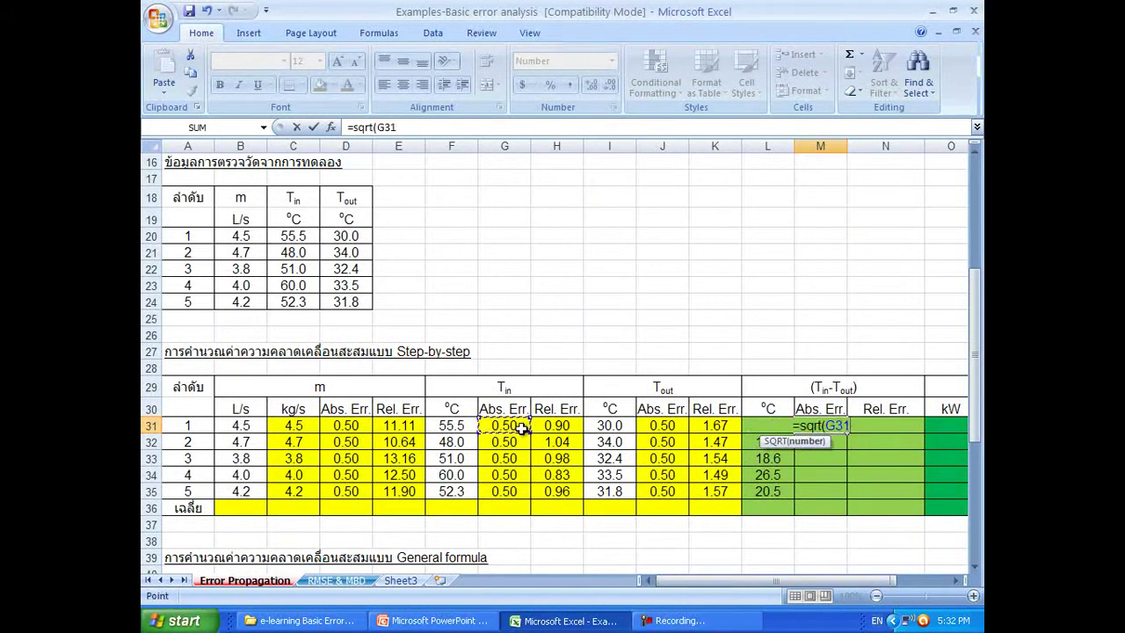
pyautogui.write('^2+')
pyautogui.click(661, 426)
pyautogui.write('^2)')
pyautogui.press('Return')
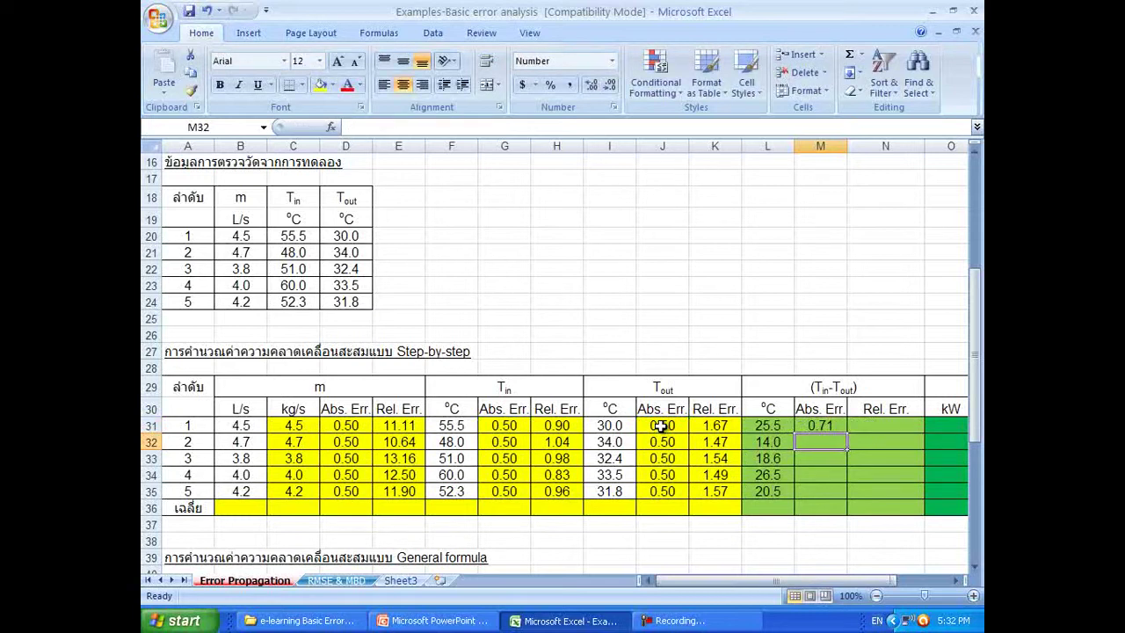
pyautogui.click(837, 424)
pyautogui.moveTo(849, 433); pyautogui.dragTo(837, 499)
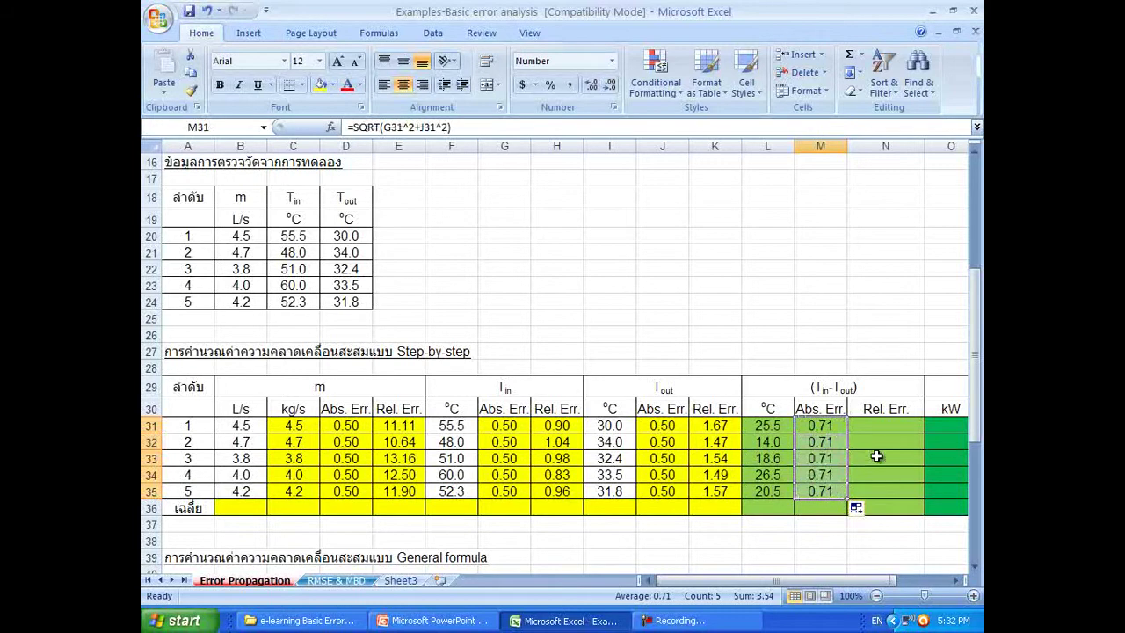
# Step: Enter =M31/L31*100 in N31 for the relative error of Tin-Tout and fill it down to N35
pyautogui.click(888, 427)
pyautogui.write('=')
pyautogui.press('Left')
pyautogui.write('/')
pyautogui.press('Left')
pyautogui.press('Left')
pyautogui.write('*100')
pyautogui.press('Return')
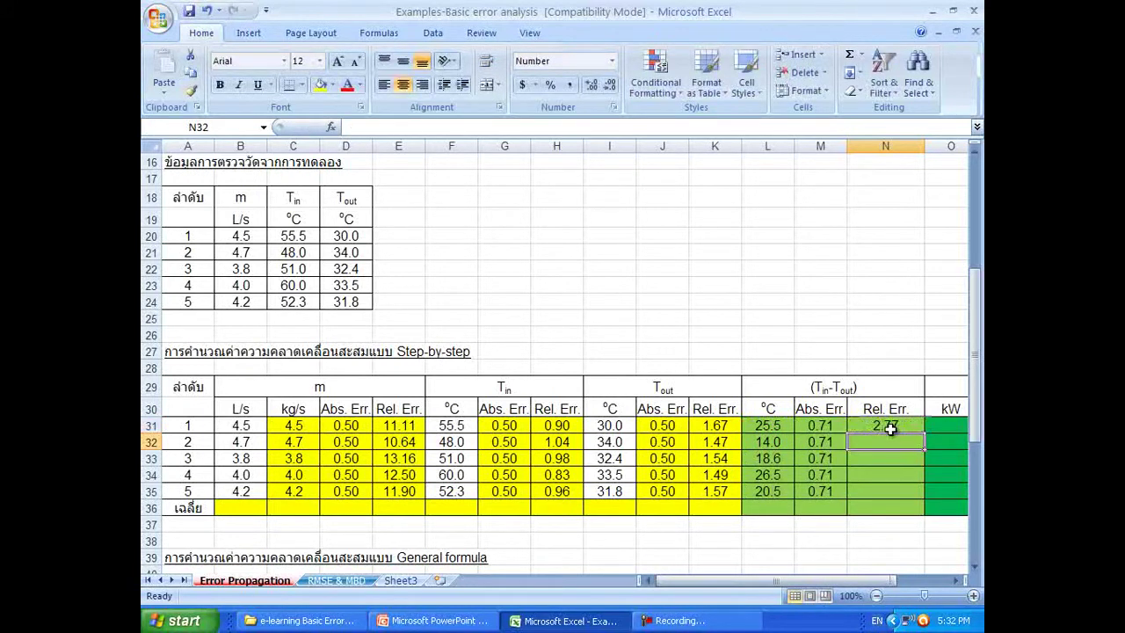
pyautogui.click(890, 430)
pyautogui.moveTo(927, 430); pyautogui.dragTo(925, 497)
# Step: Enter =C31*4.187*L31 in O31 for the heat transfer rate Q in kW and fill it down to O35
pyautogui.scroll(4, 807, 389)
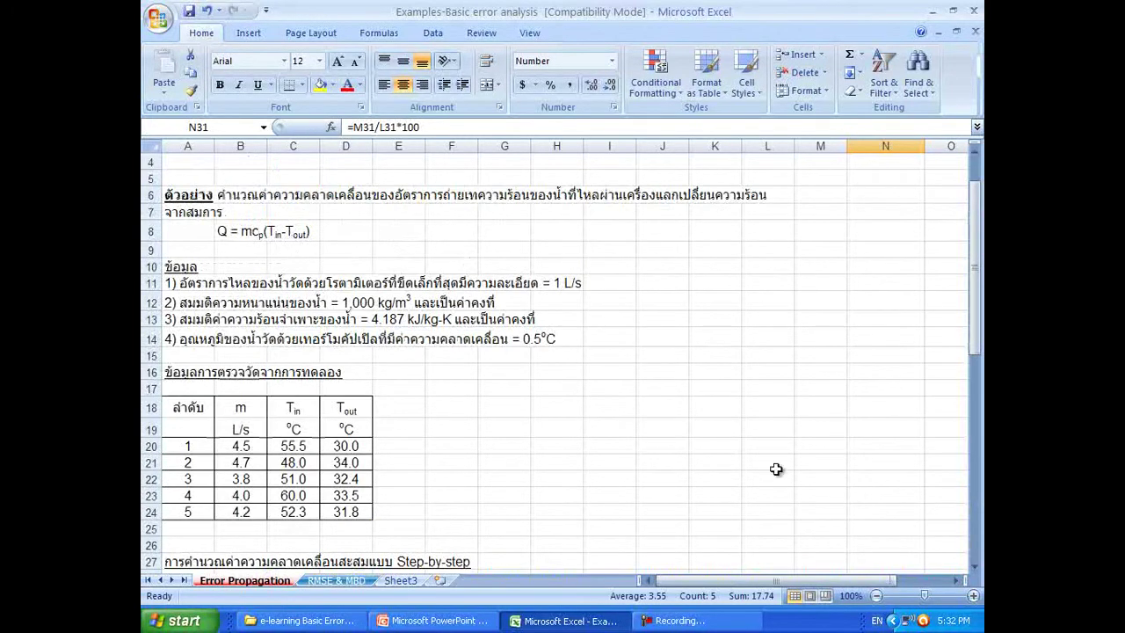
pyautogui.scroll(-4, 806, 476)
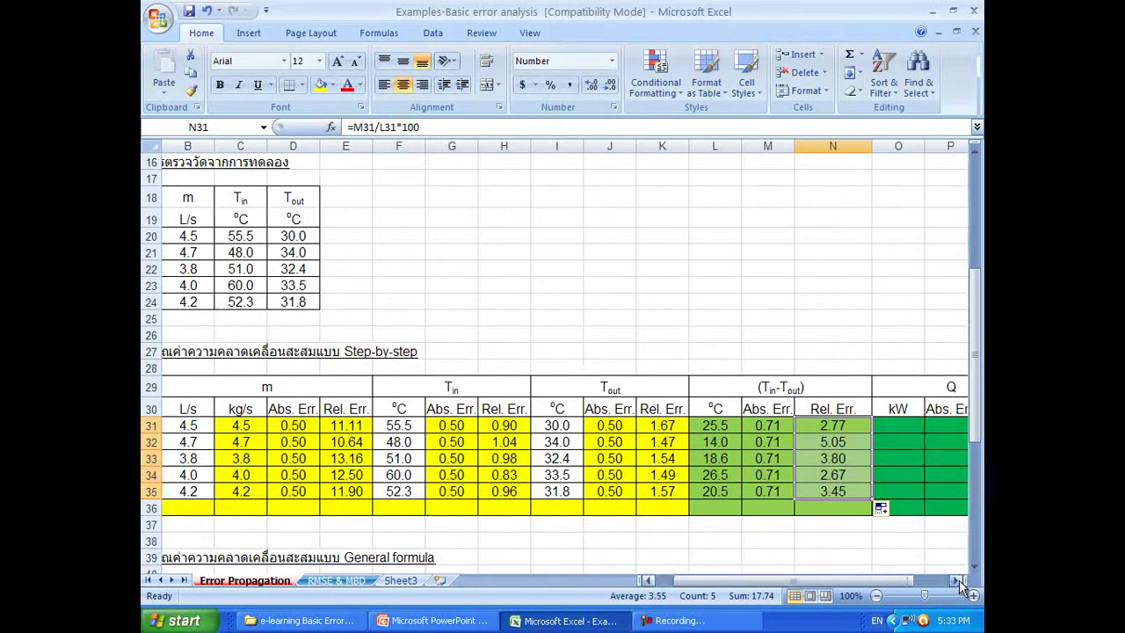
pyautogui.hscroll(3, 959, 581)
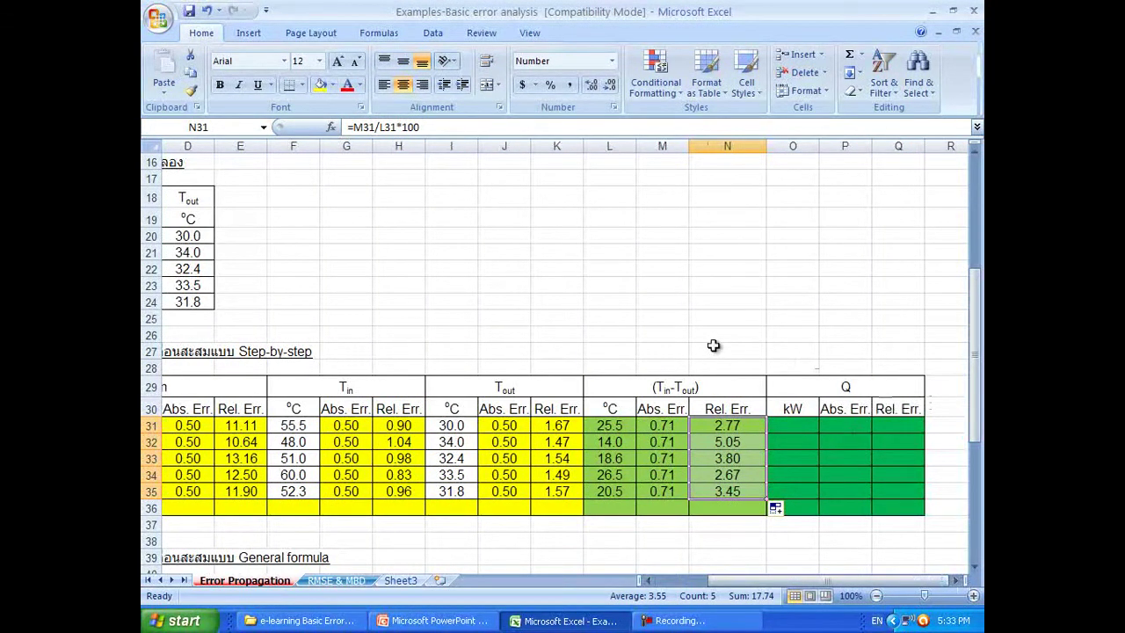
pyautogui.click(795, 425)
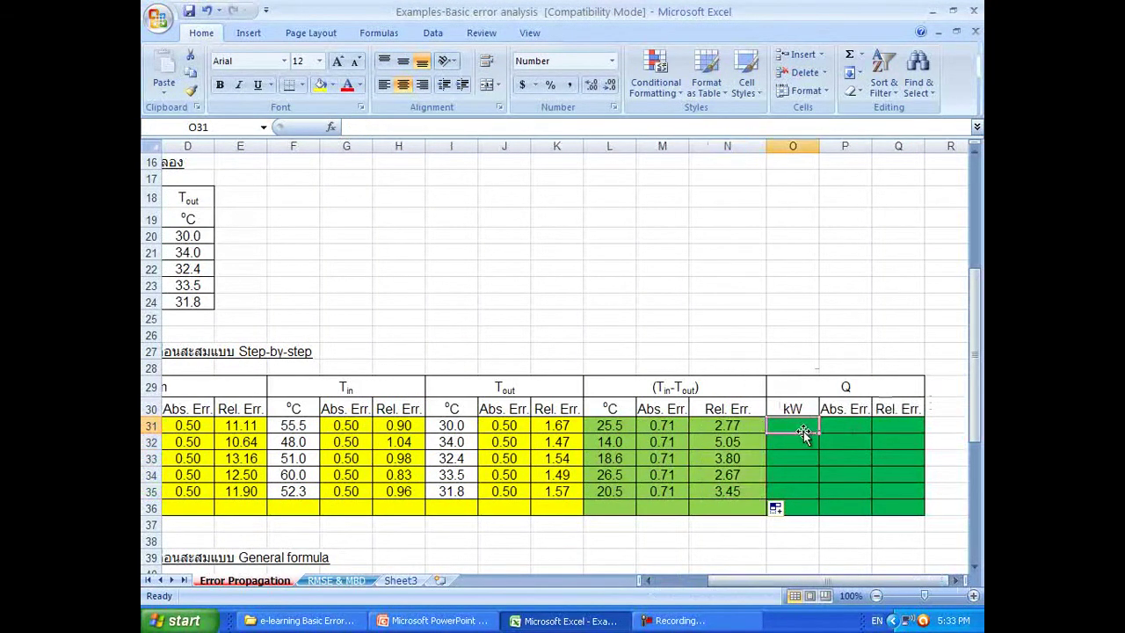
pyautogui.write('=')
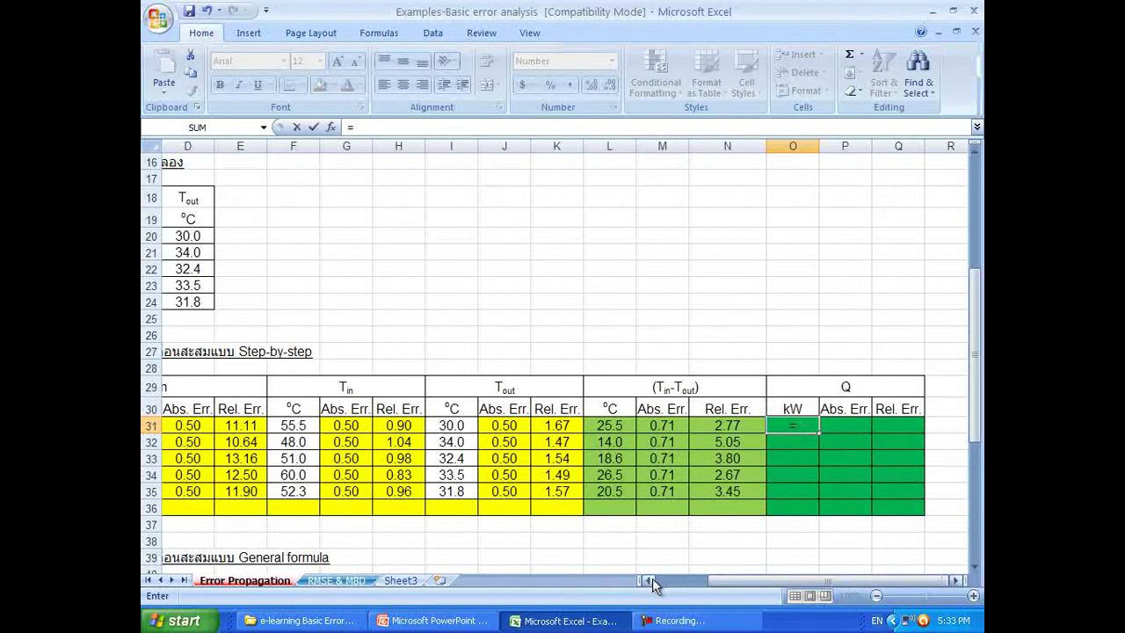
pyautogui.click(653, 579)
pyautogui.click(211, 426)
pyautogui.write('*4.')
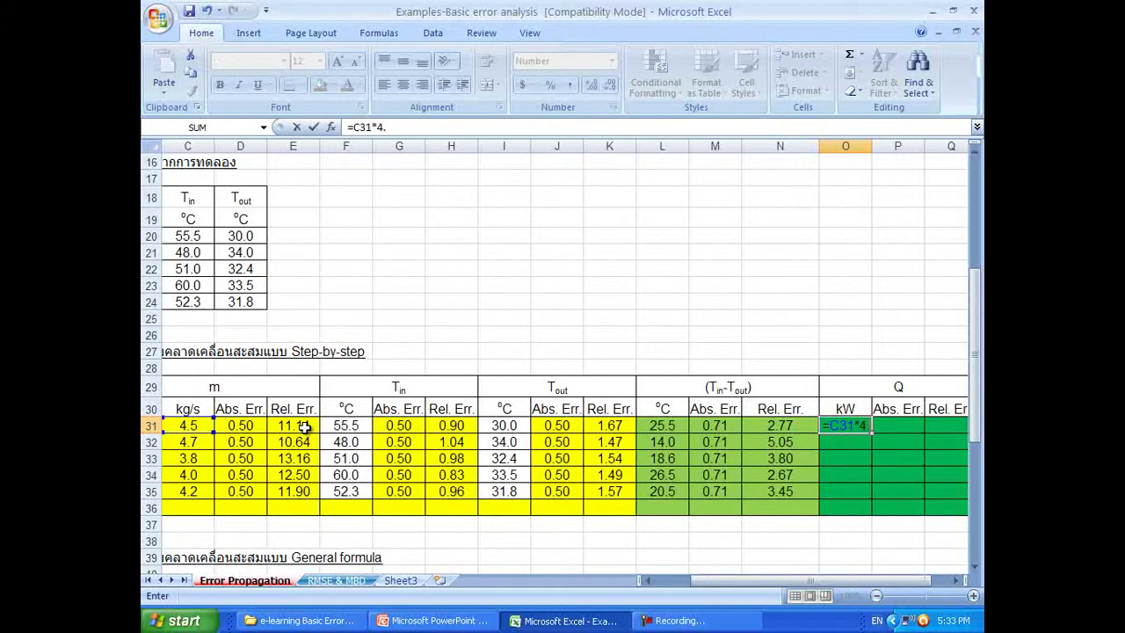
pyautogui.write('187*')
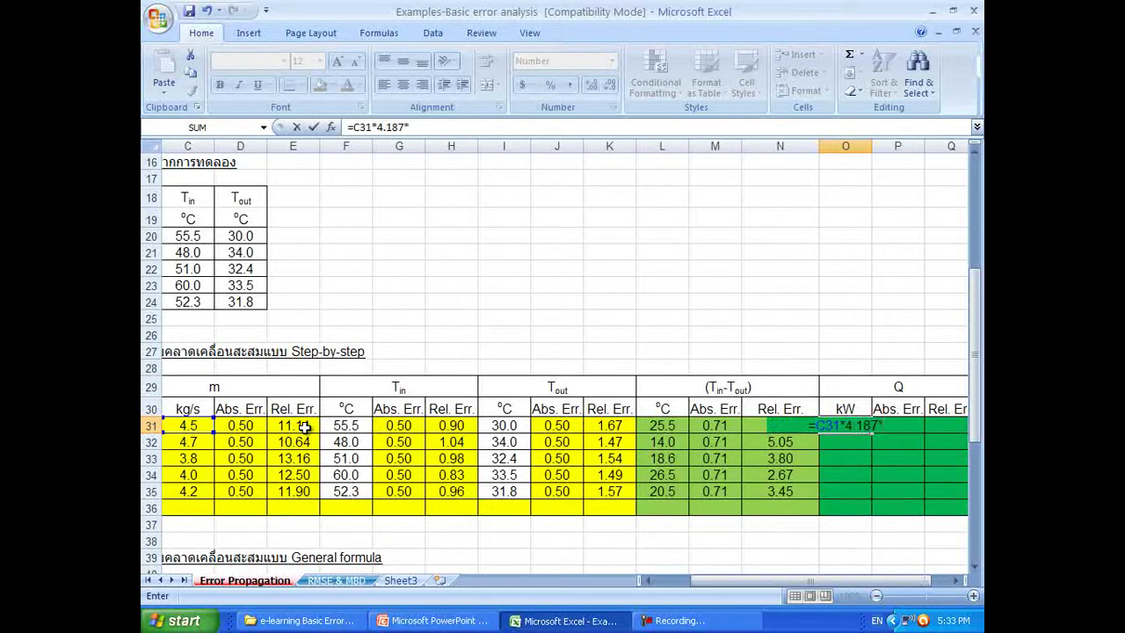
pyautogui.click(648, 426)
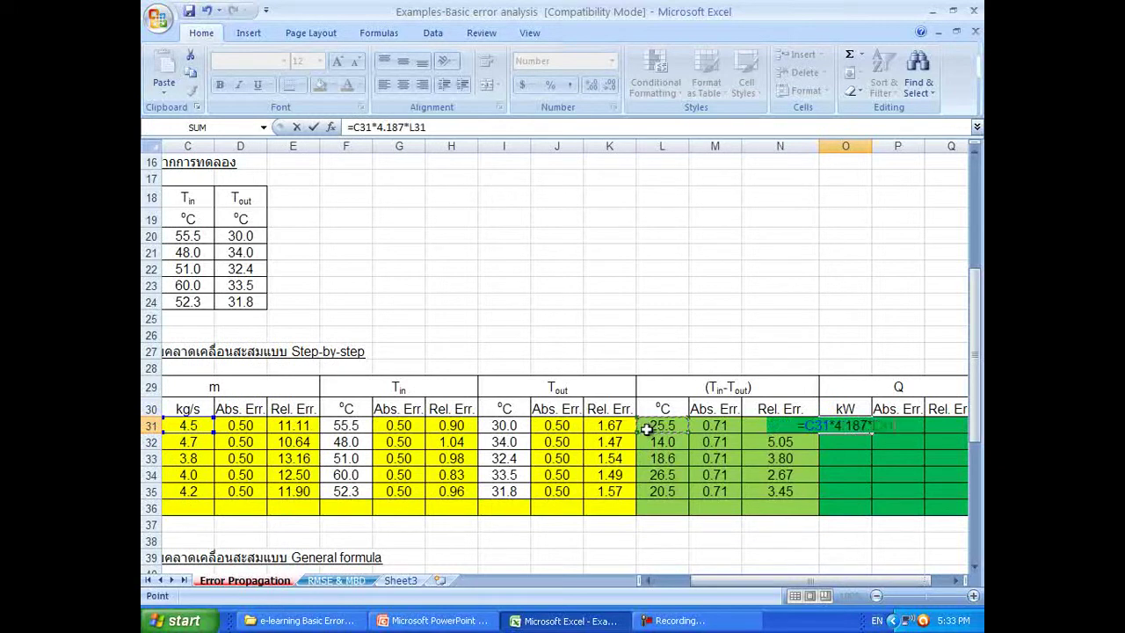
pyautogui.press('Return')
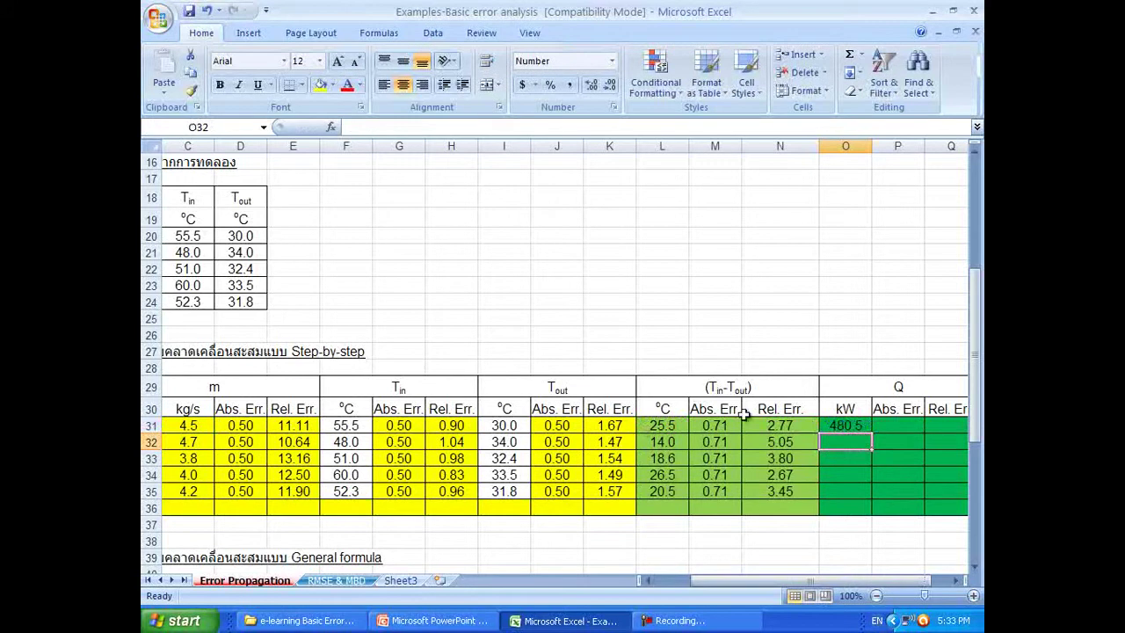
pyautogui.click(854, 425)
pyautogui.moveTo(872, 433); pyautogui.dragTo(870, 495)
# Step: Select P31 for the absolute error of Q, then switch to the PowerPoint presentation and review the products and quotients rule
pyautogui.click(902, 428)
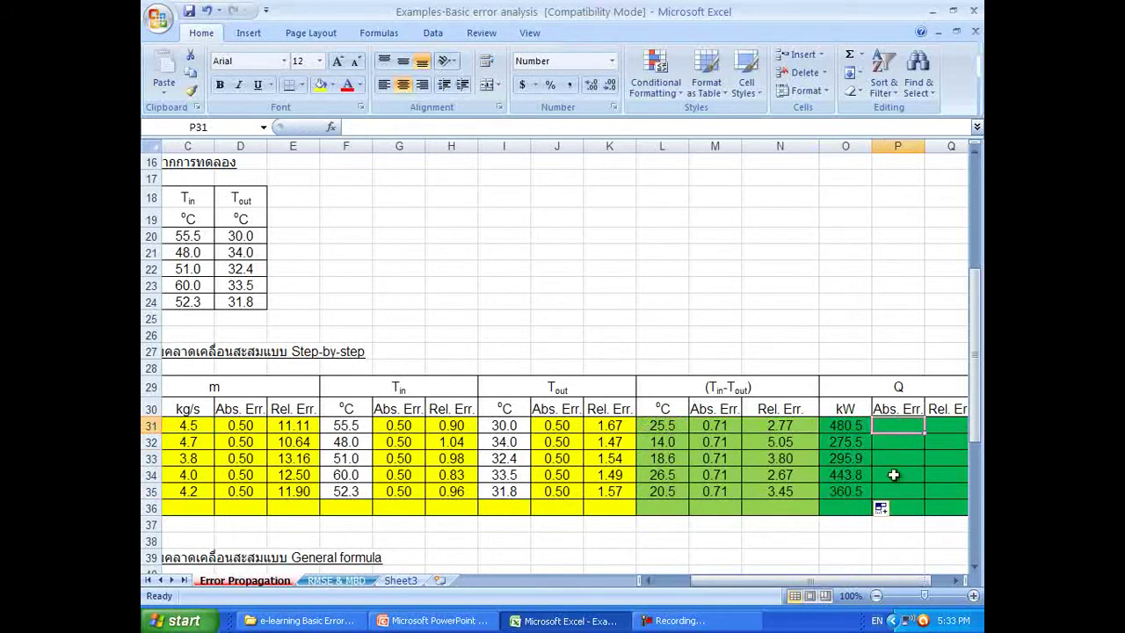
pyautogui.scroll(3, 809, 379)
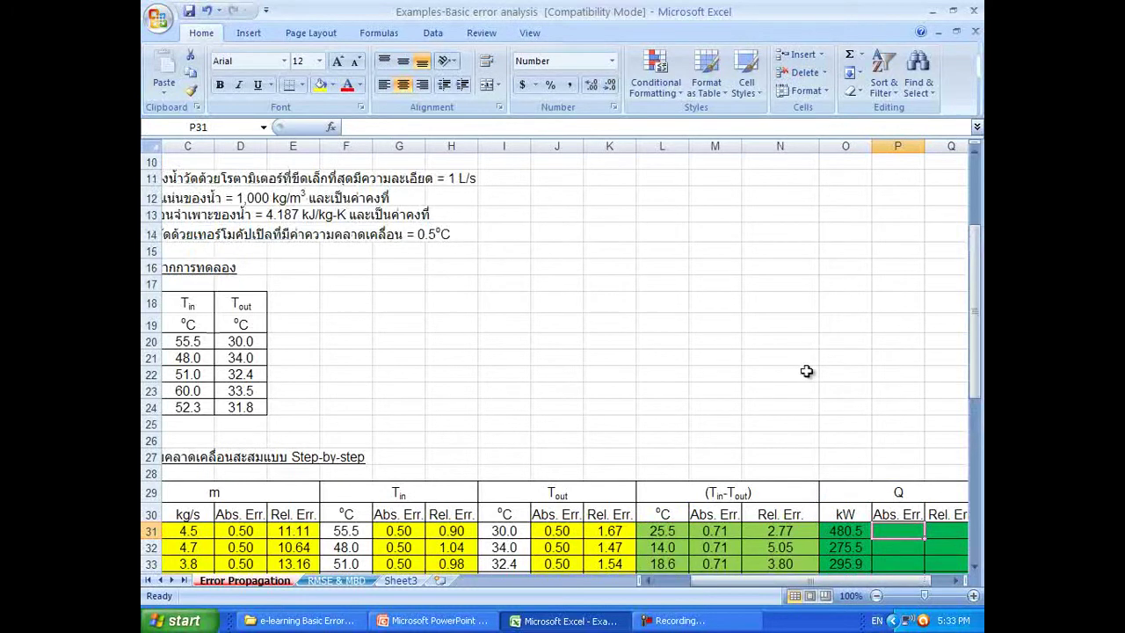
pyautogui.moveTo(789, 584); pyautogui.dragTo(712, 546)
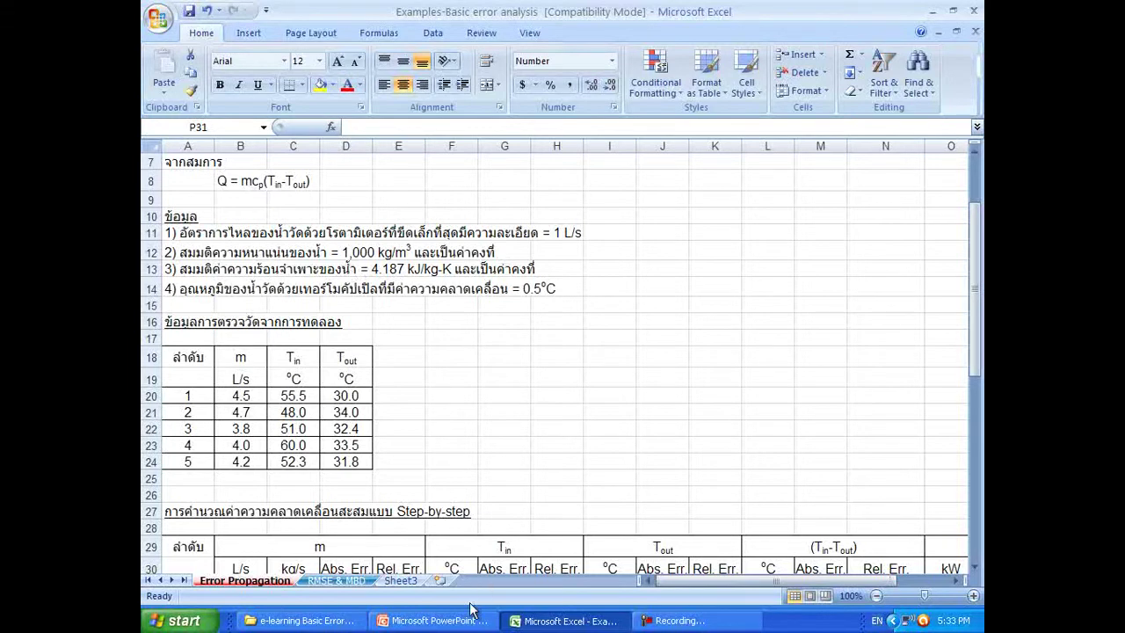
pyautogui.click(439, 621)
pyautogui.scroll(-1, 466, 413)
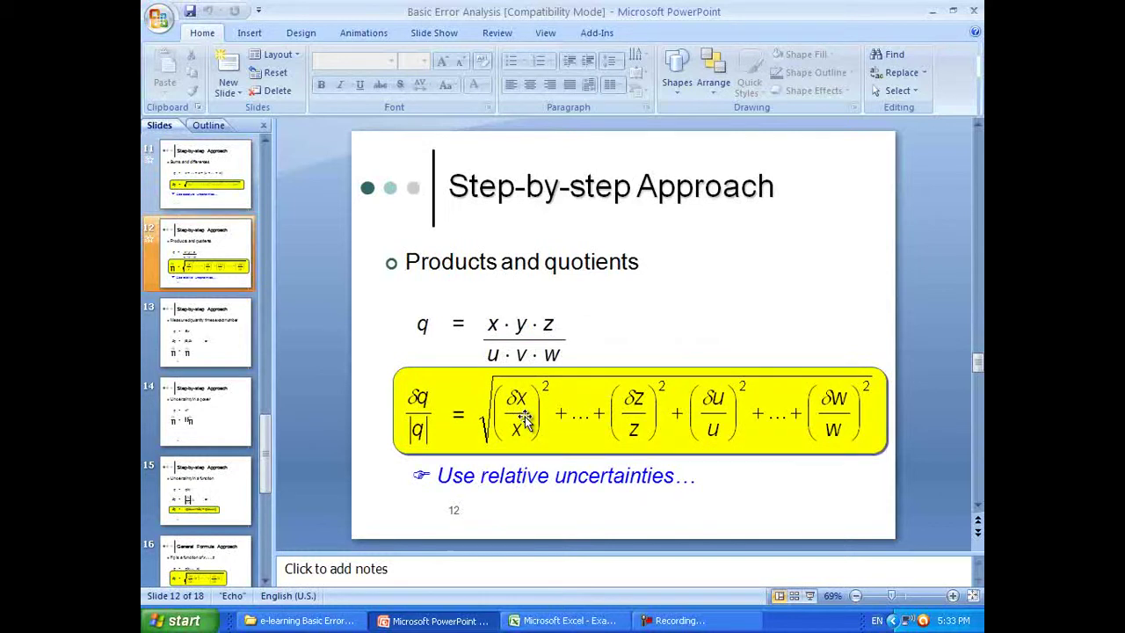
# Step: Recheck the Q equation and given data in the Excel workbook, and review the presentation's rule for a measured quantity times an exact number
pyautogui.click(563, 621)
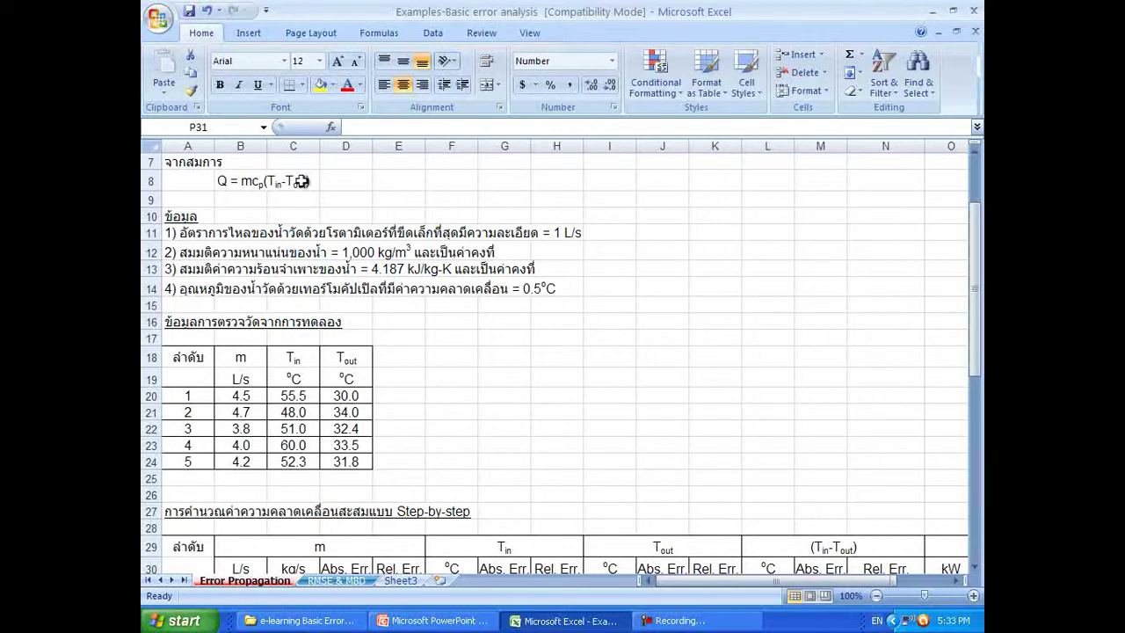
pyautogui.scroll(-1, 300, 181)
pyautogui.scroll(2, 295, 176)
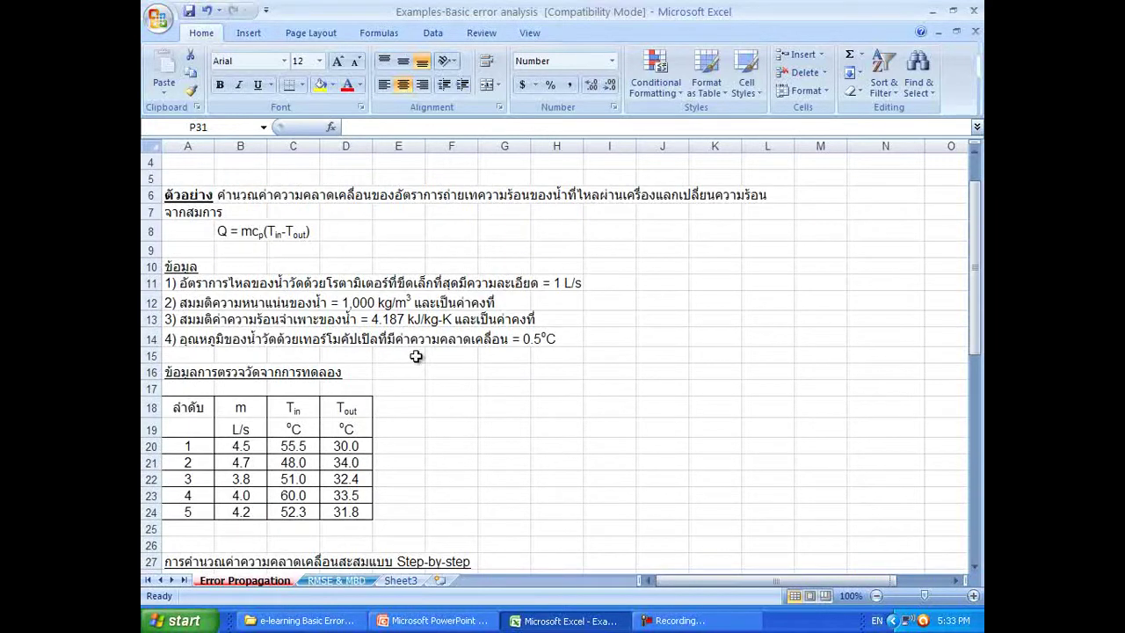
pyautogui.click(463, 624)
pyautogui.scroll(-1, 482, 450)
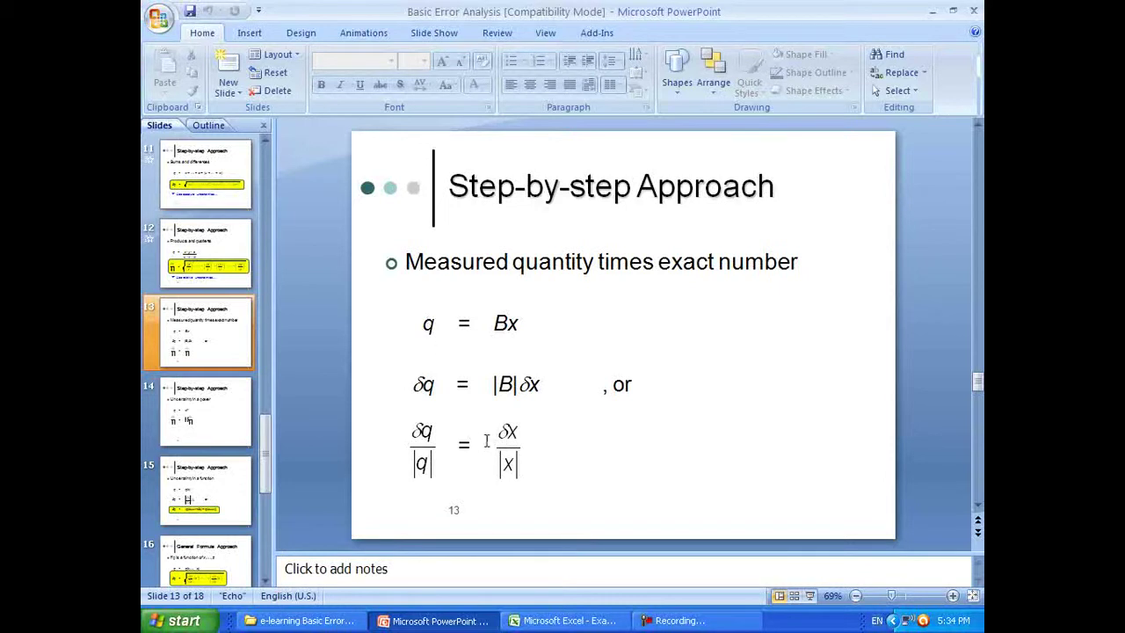
# Step: Switch to the Excel workbook, enter =SQRT(E31^2+N31^2) in Q31 for the relative error of Q, and fill it down to Q35
pyautogui.click(567, 615)
pyautogui.scroll(-3, 740, 488)
pyautogui.moveTo(806, 580); pyautogui.dragTo(918, 587)
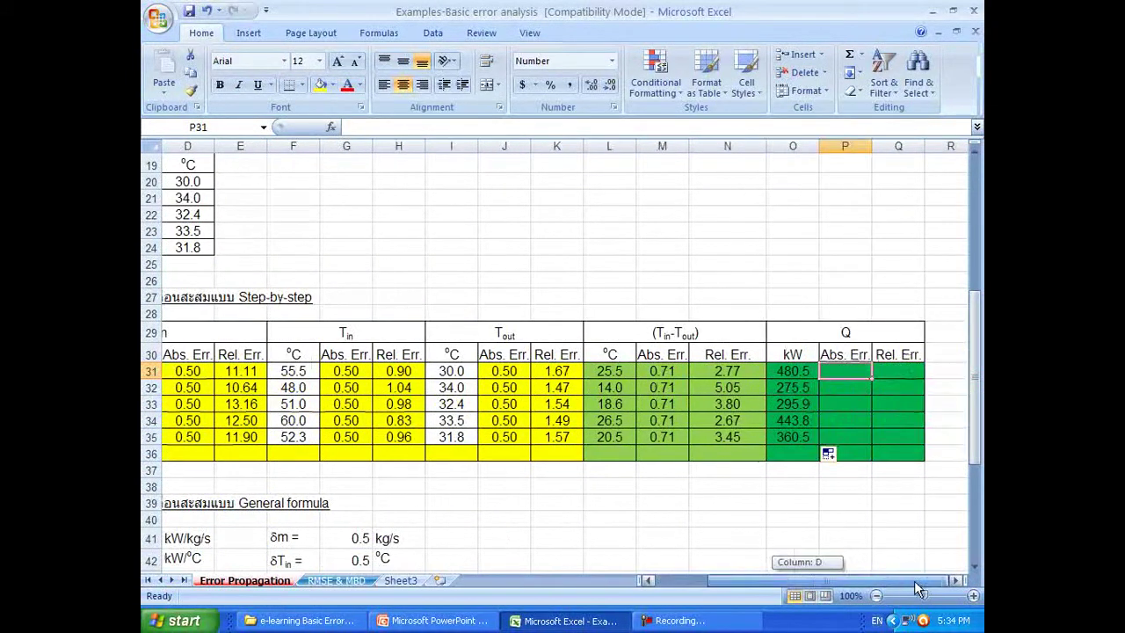
pyautogui.click(895, 373)
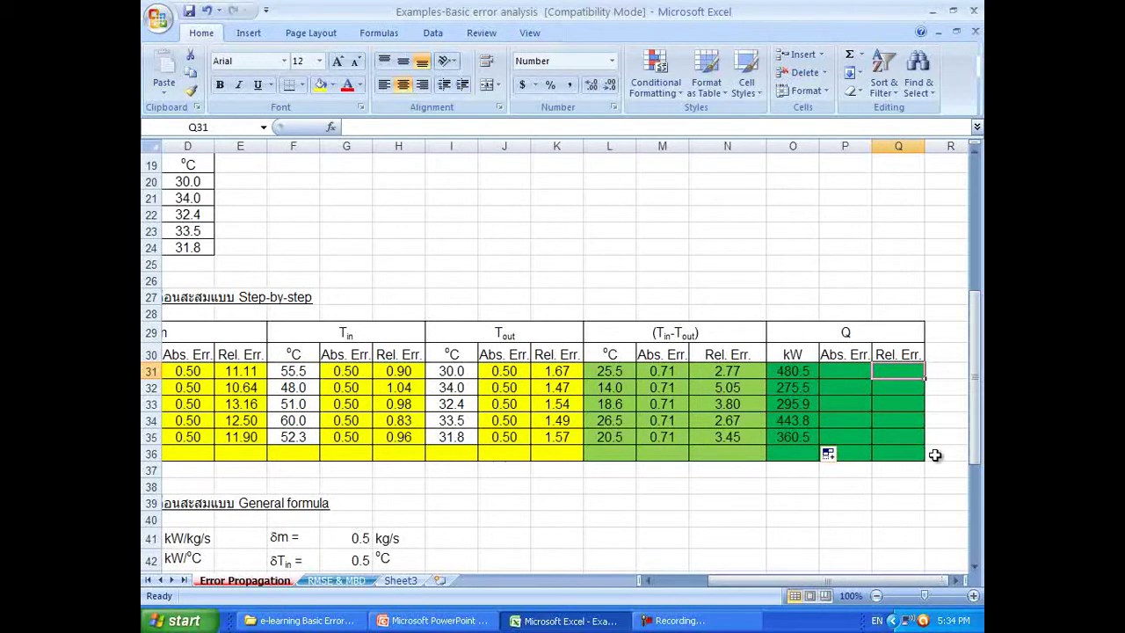
pyautogui.write('=sqrt(')
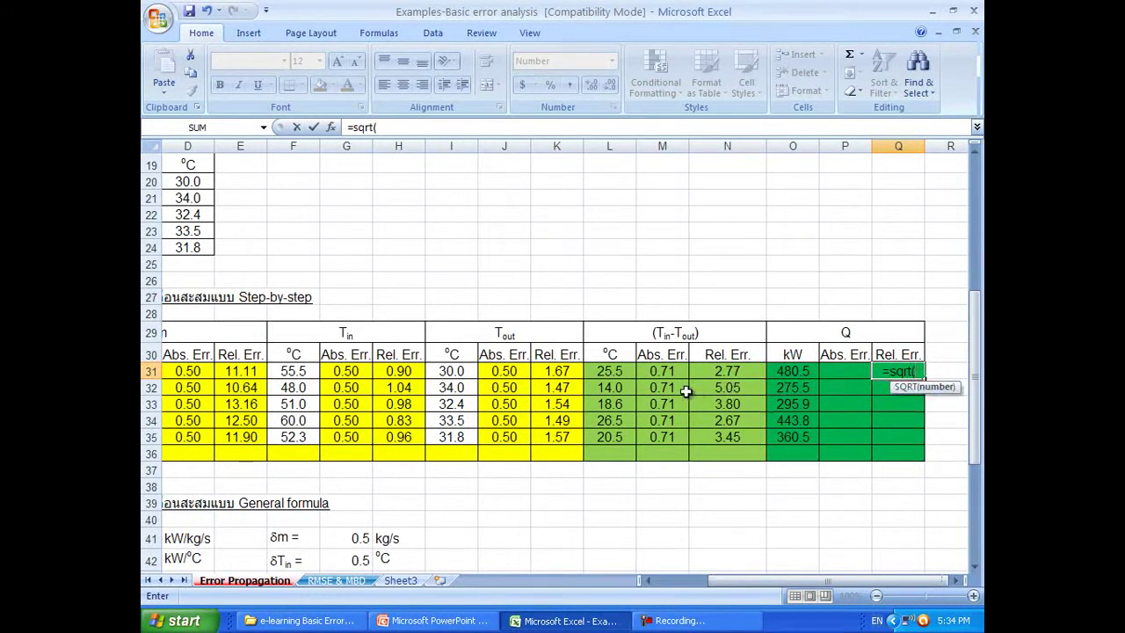
pyautogui.click(244, 373)
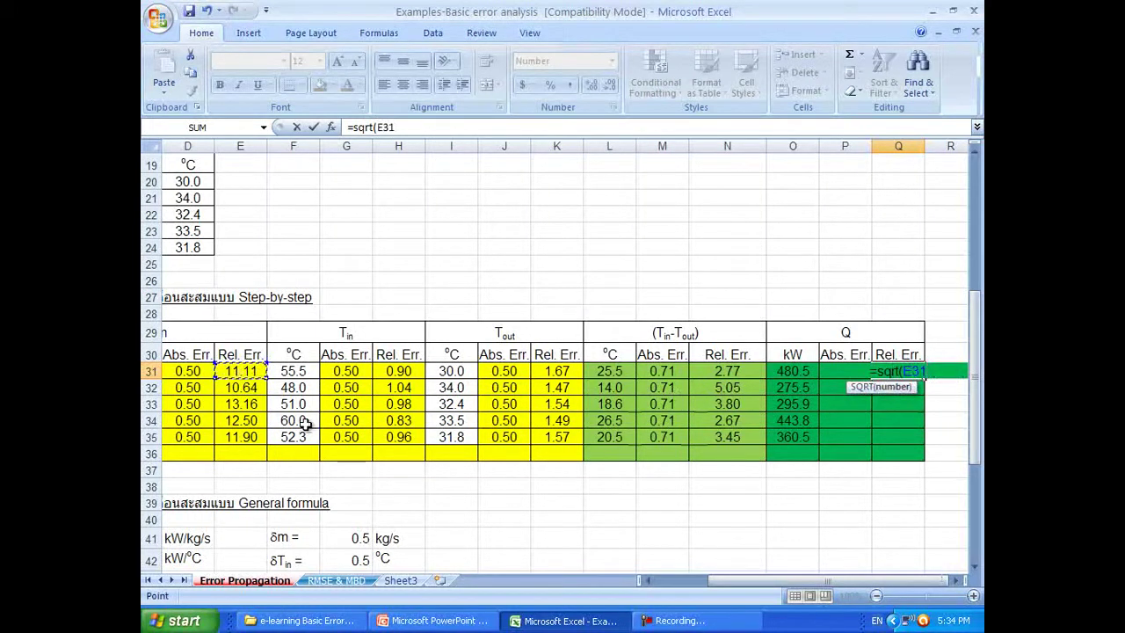
pyautogui.write('^2')
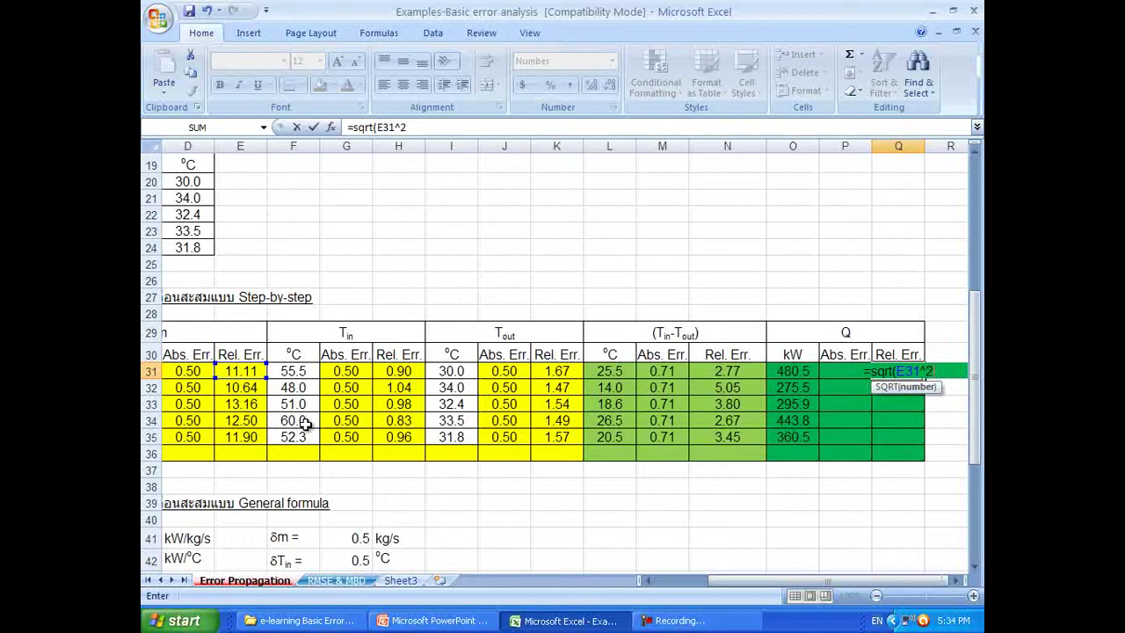
pyautogui.write('+')
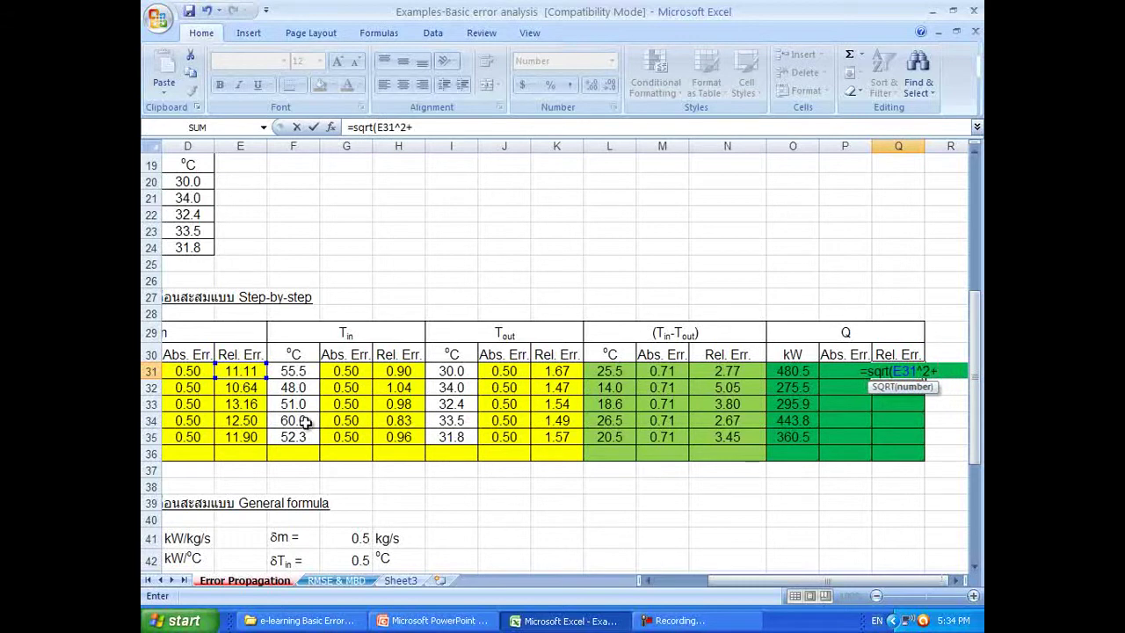
pyautogui.click(726, 373)
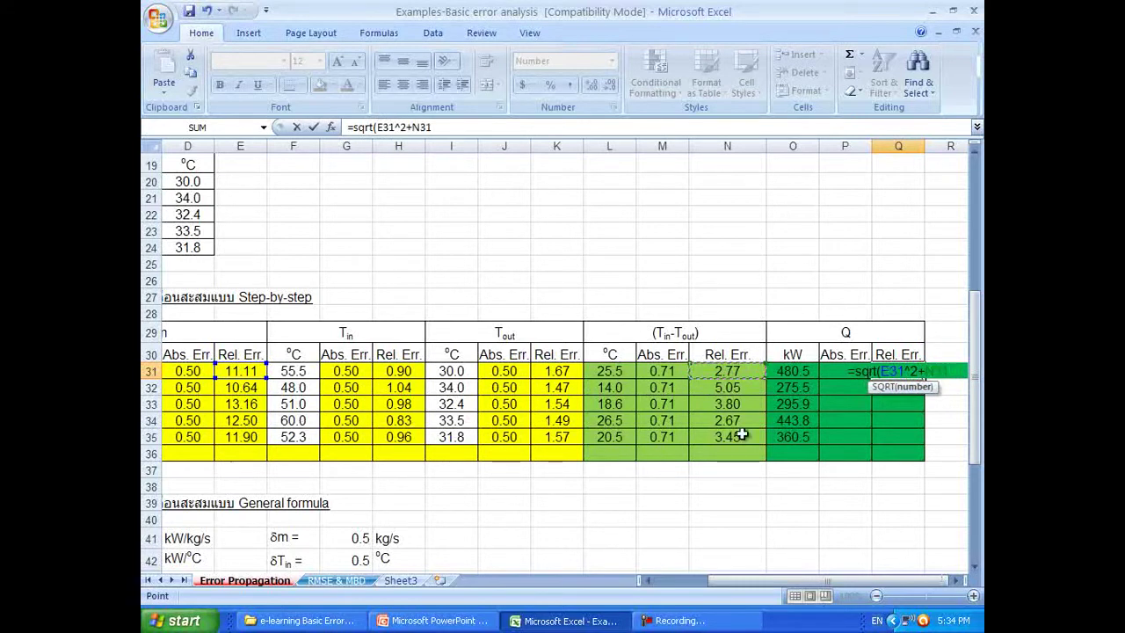
pyautogui.write('^2(\\)')
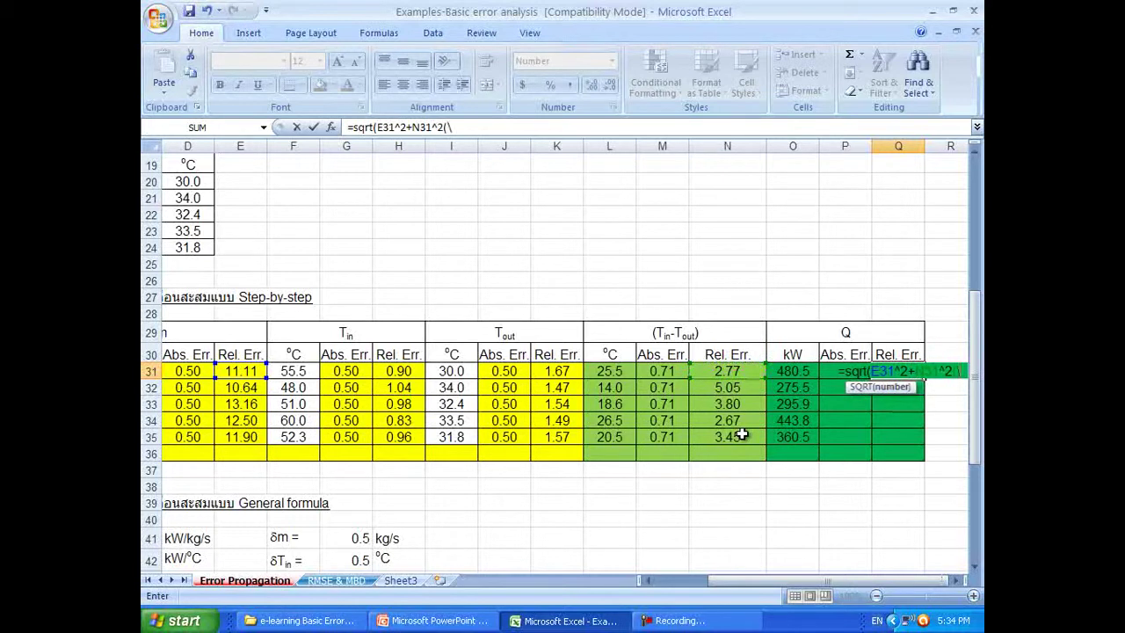
pyautogui.press('BackSpace')
pyautogui.press('BackSpace')
pyautogui.press('BackSpace')
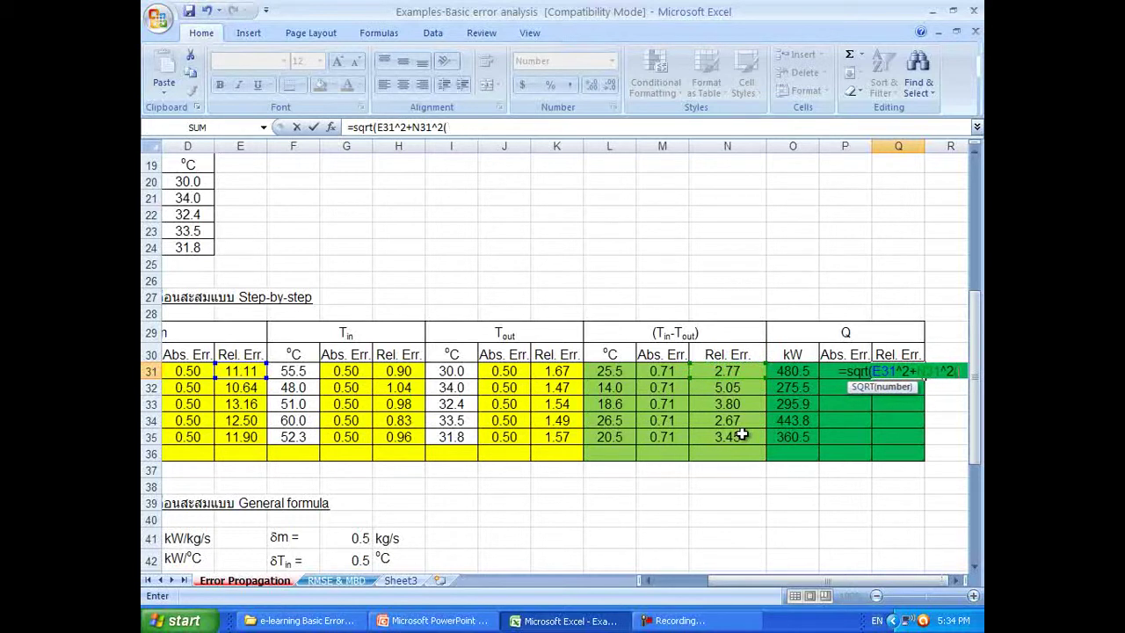
pyautogui.write(')')
pyautogui.press('Return')
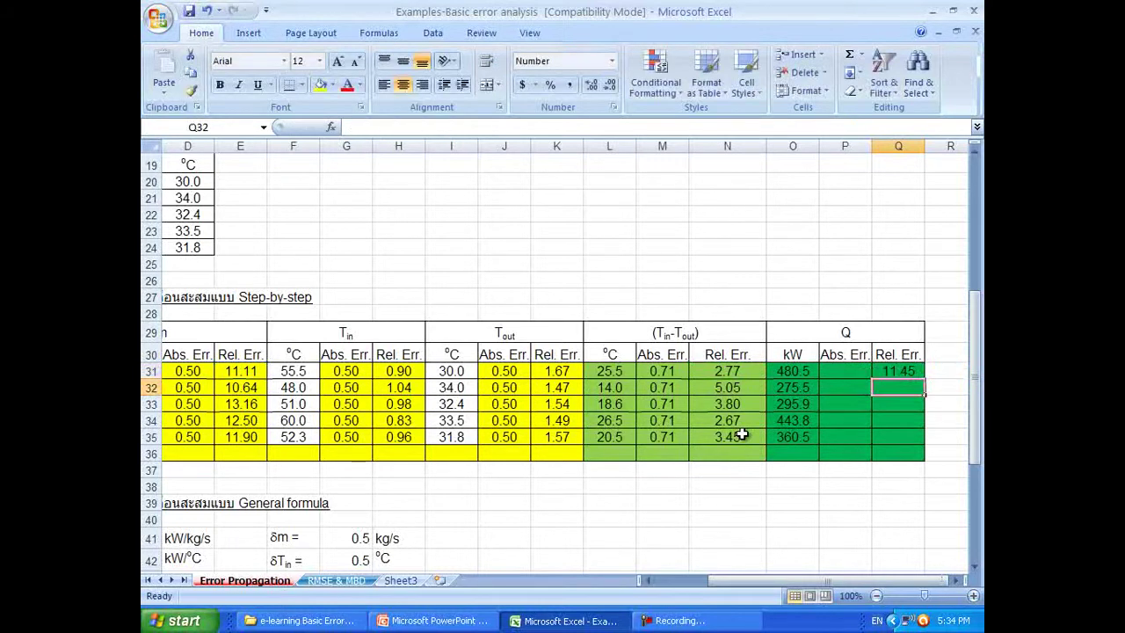
pyautogui.click(895, 371)
pyautogui.moveTo(924, 380); pyautogui.dragTo(923, 446)
# Step: Enter =Q31/100*O31 in P31 for the absolute error of Q and reselect the cell
pyautogui.click(851, 374)
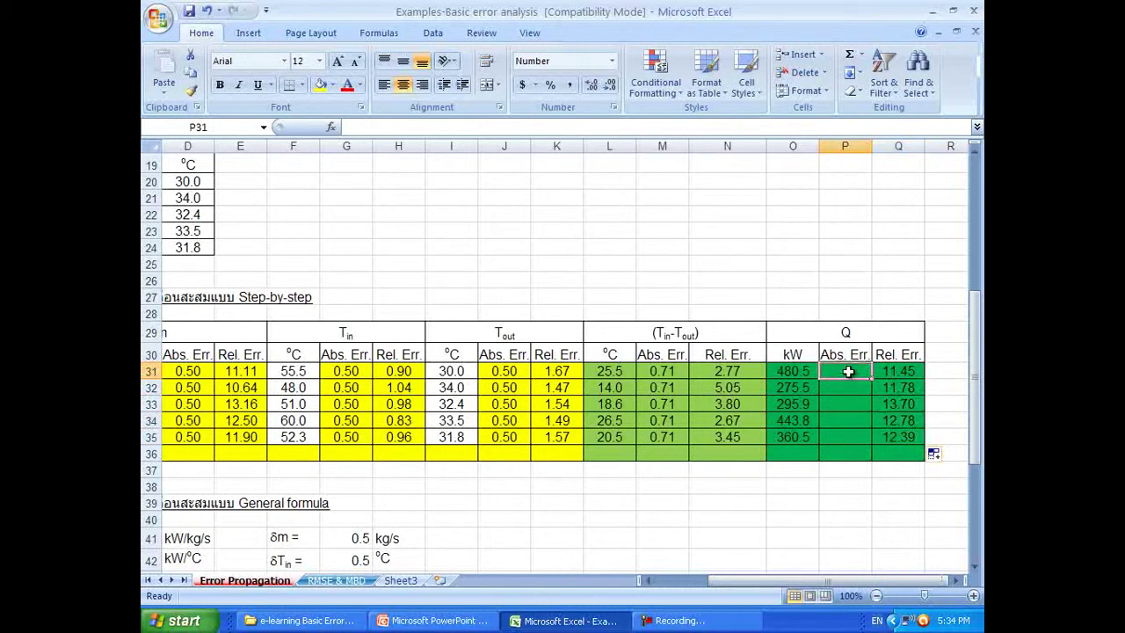
pyautogui.write('=')
pyautogui.click(896, 371)
pyautogui.write('/100')
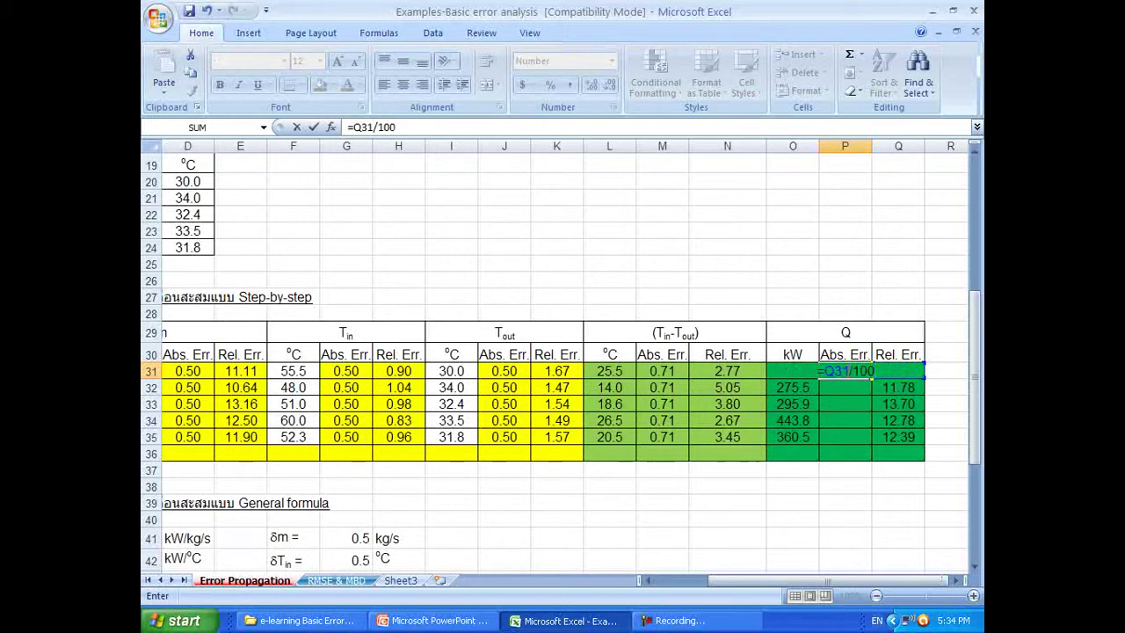
pyautogui.write('*')
pyautogui.click(792, 371)
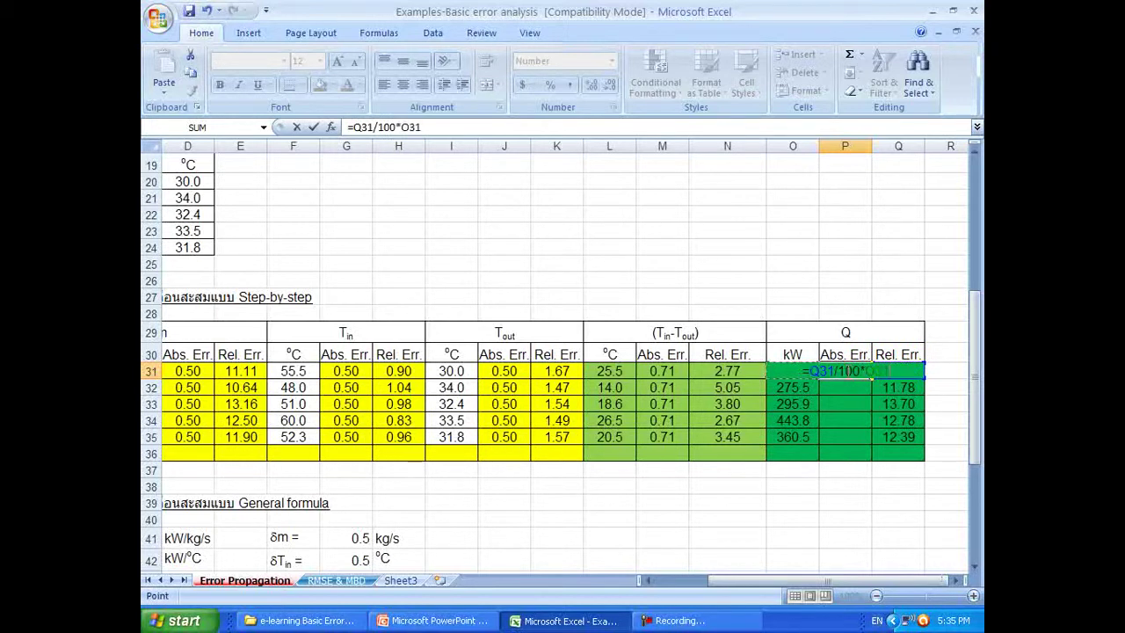
pyautogui.press('Return')
pyautogui.click(848, 372)
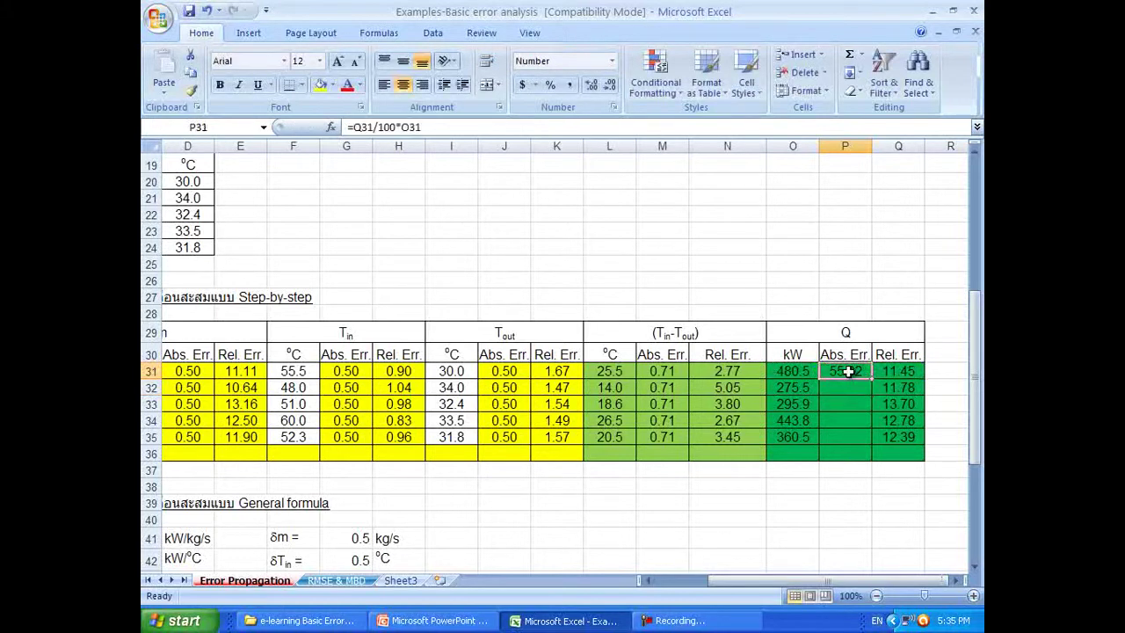